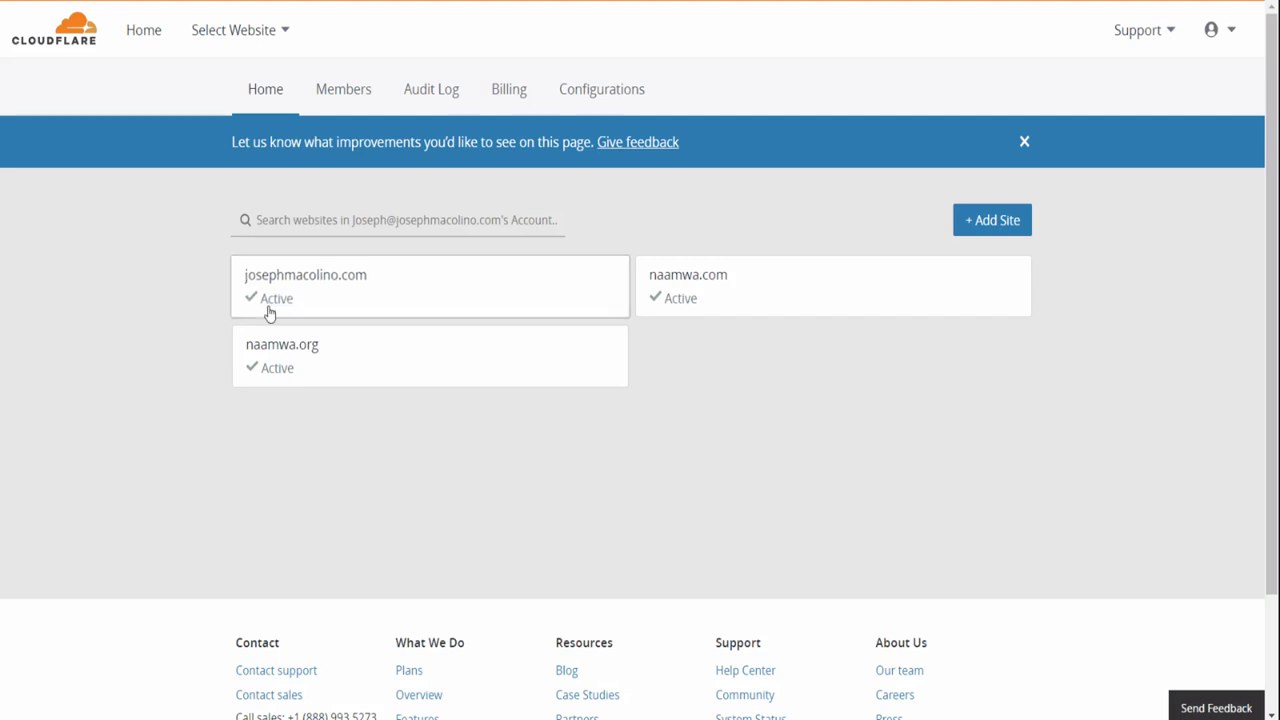
# - Delete the root josephmacolino.com A record pointing to 173.254.28.20 from the DNS records
pyautogui.click(288, 285)
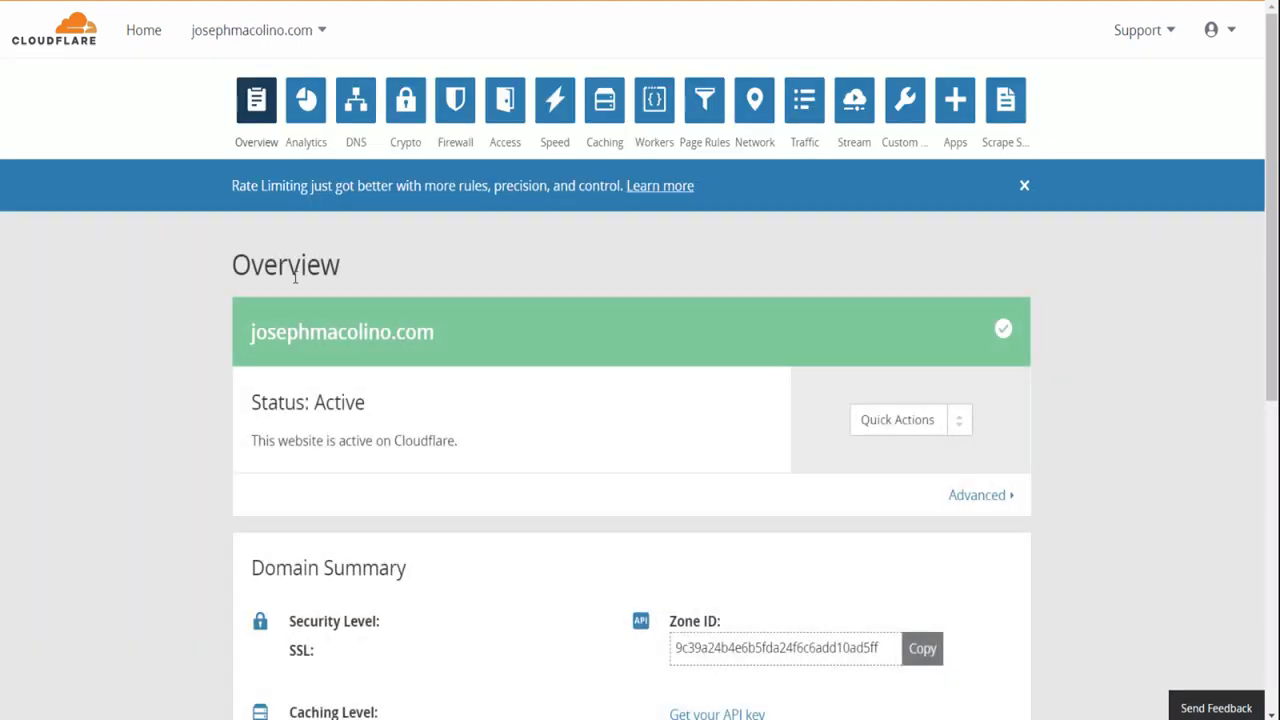
pyautogui.click(366, 125)
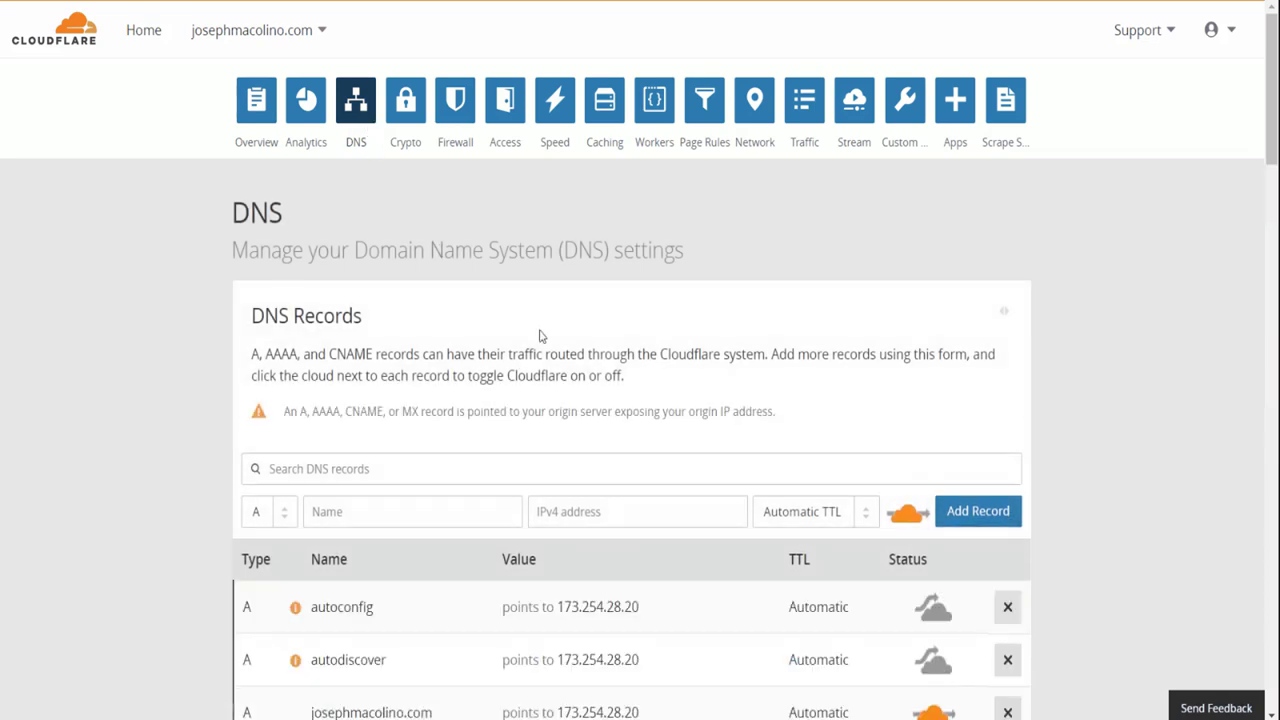
pyautogui.scroll(-2, 540, 336)
pyautogui.scroll(-3, 540, 336)
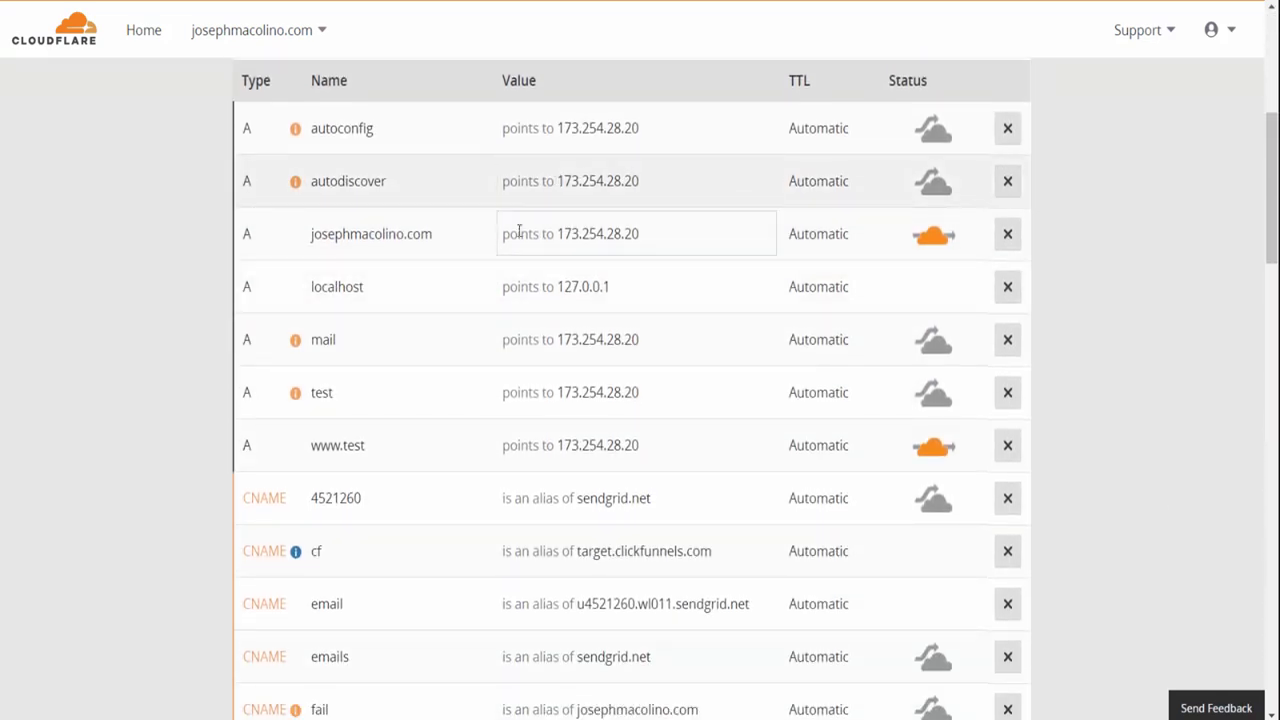
pyautogui.click(1008, 234)
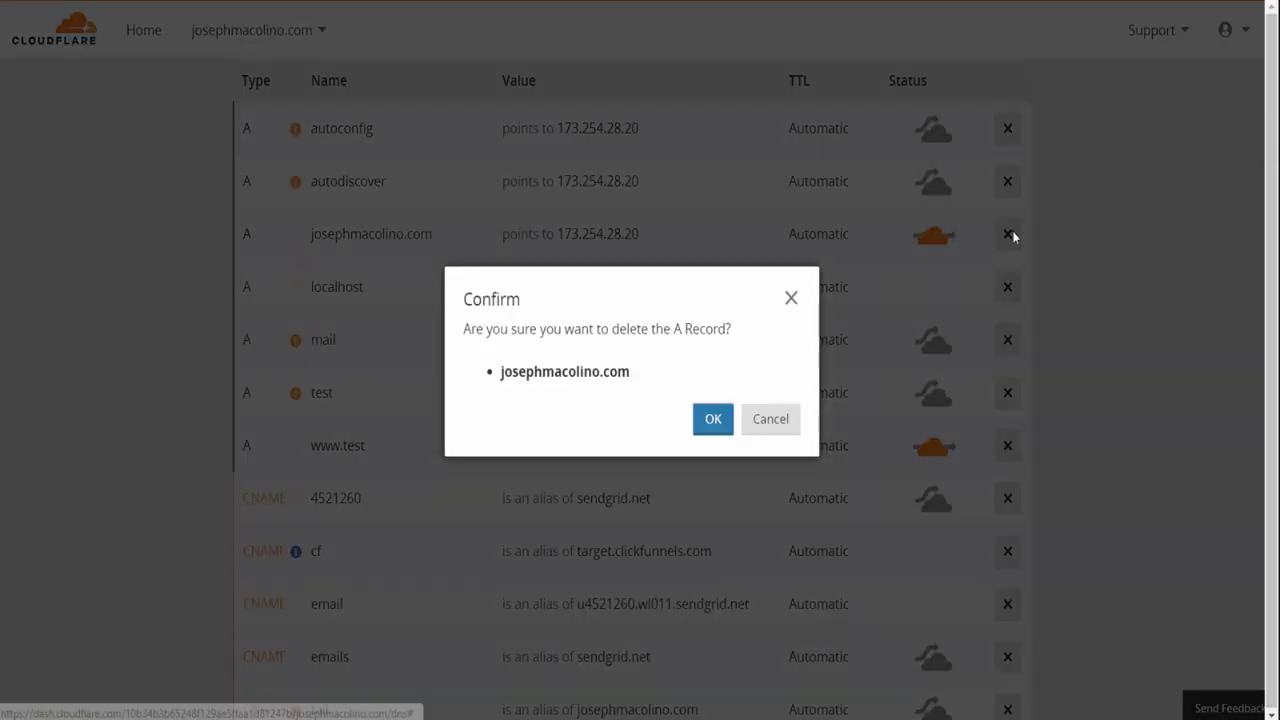
pyautogui.click(714, 424)
# - Add a CNAME named @ targeting target.clickfunnels.com with proxying off (grey cloud)
pyautogui.scroll(2, 714, 421)
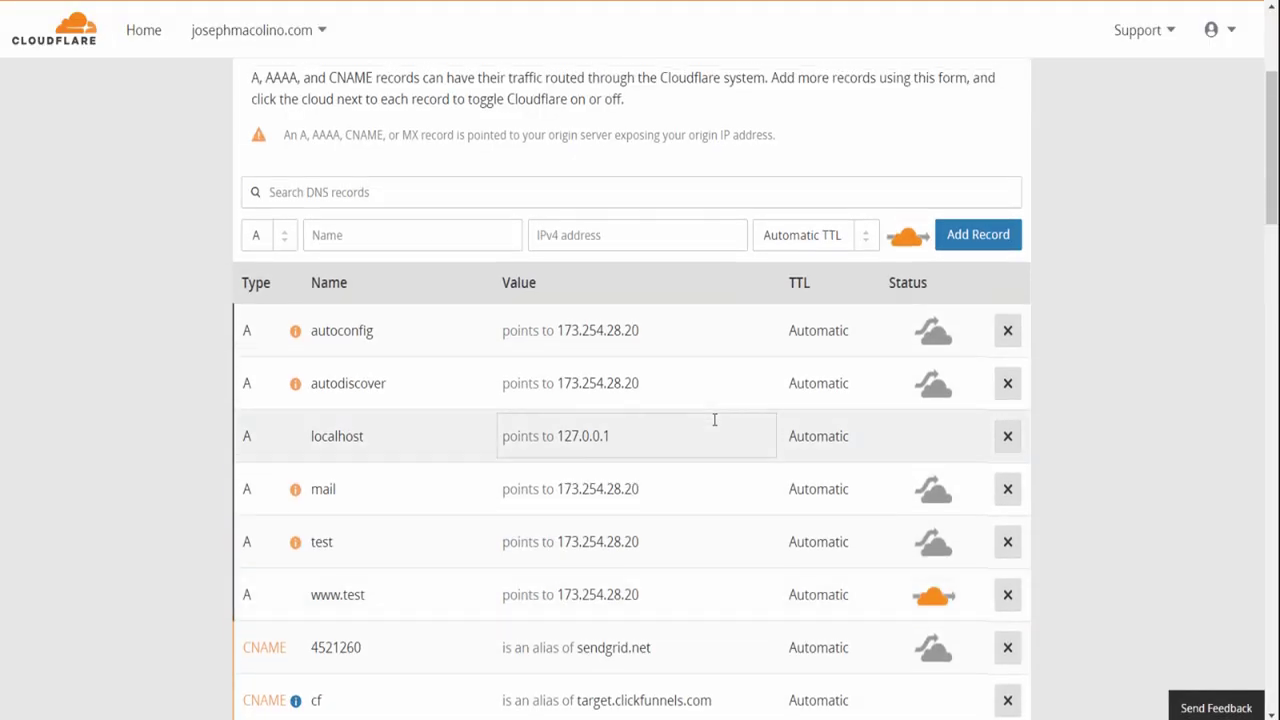
pyautogui.click(290, 244)
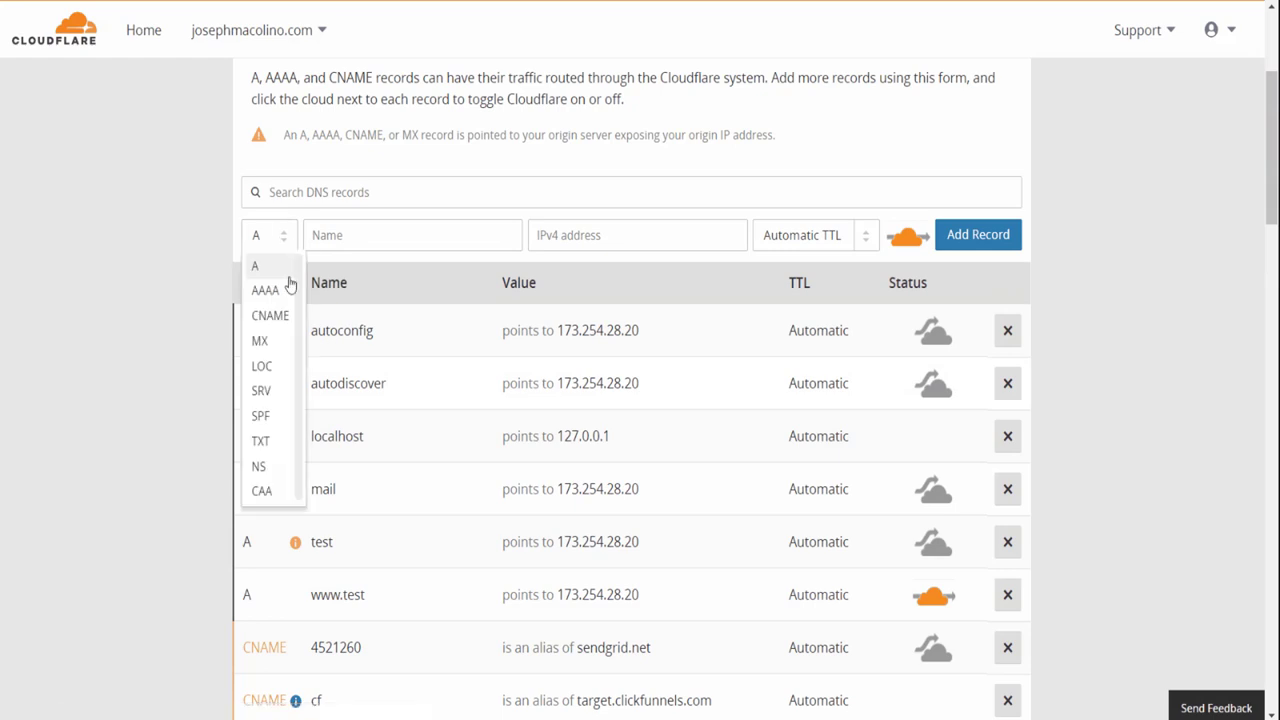
pyautogui.click(272, 316)
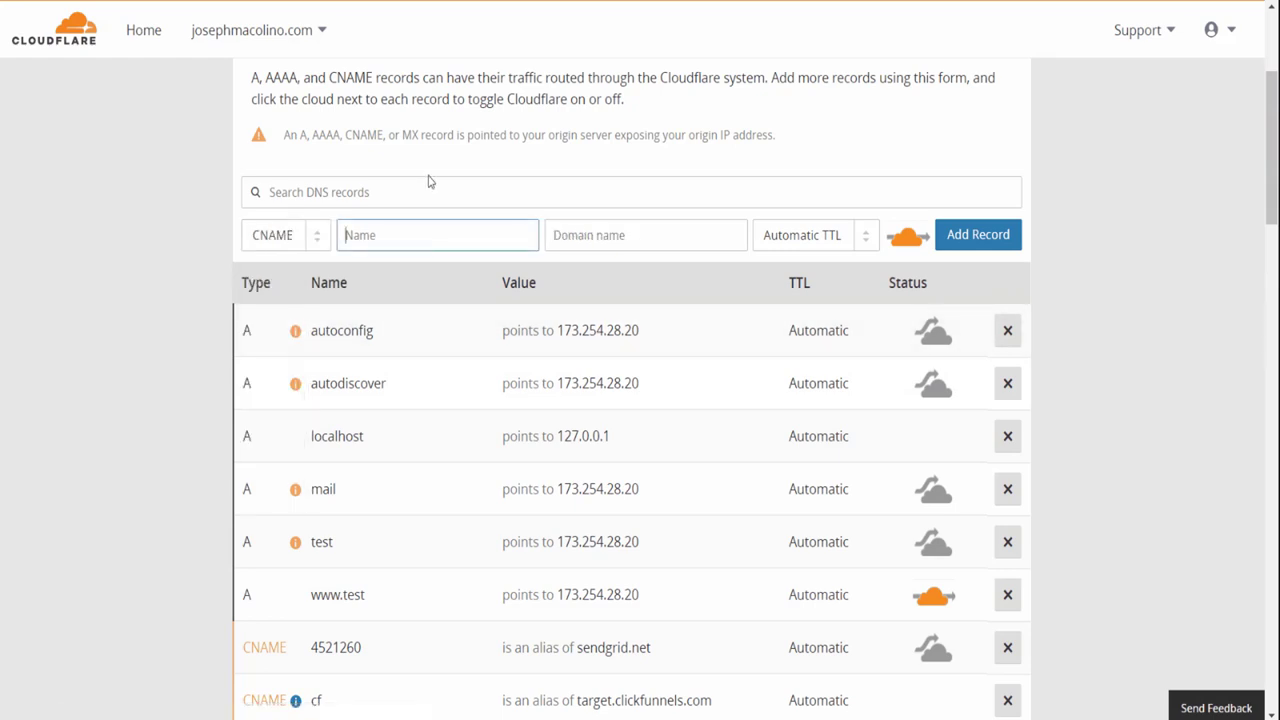
pyautogui.write('@')
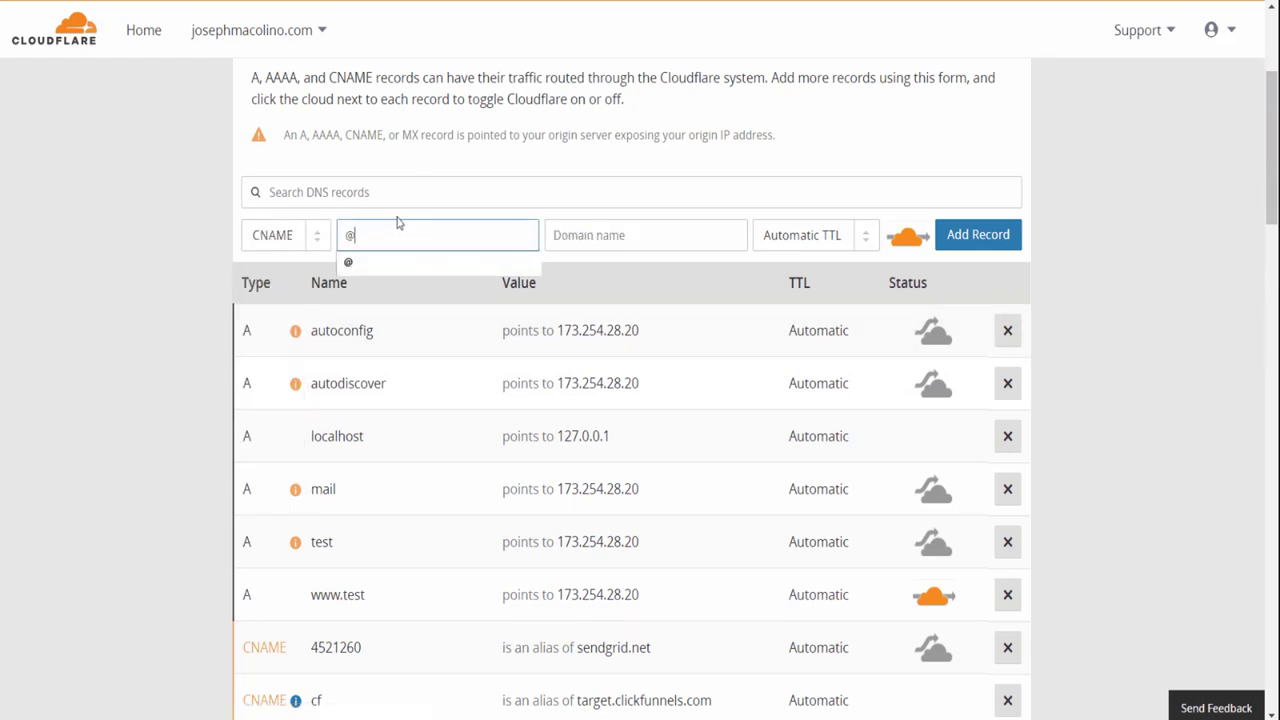
pyautogui.press('Tab')
pyautogui.write('target')
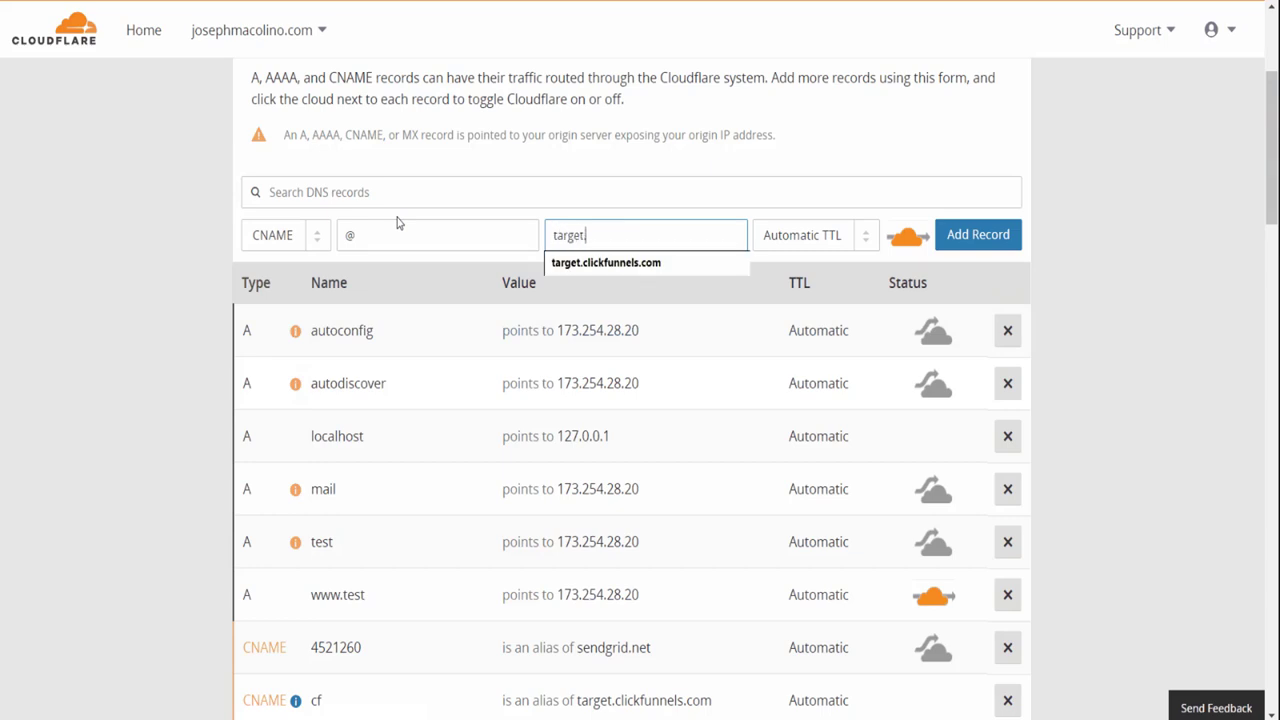
pyautogui.write('.clickfunnels.com')
pyautogui.press('Tab')
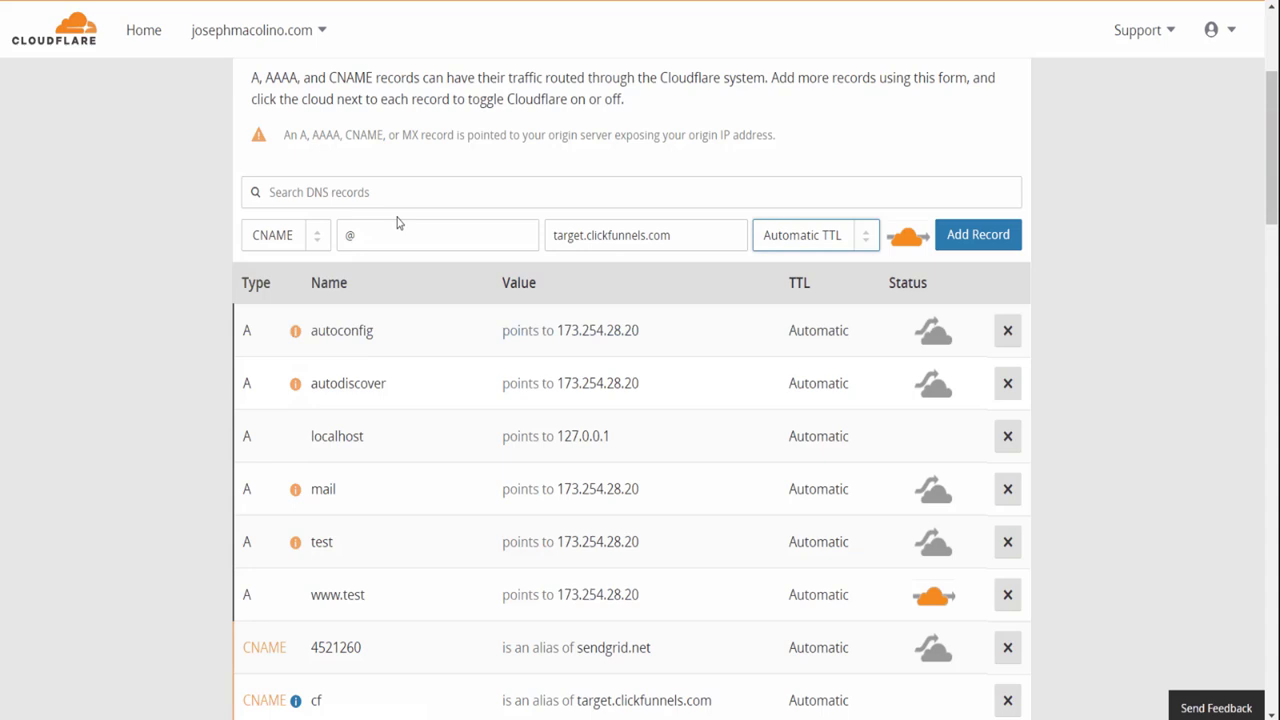
pyautogui.click(904, 242)
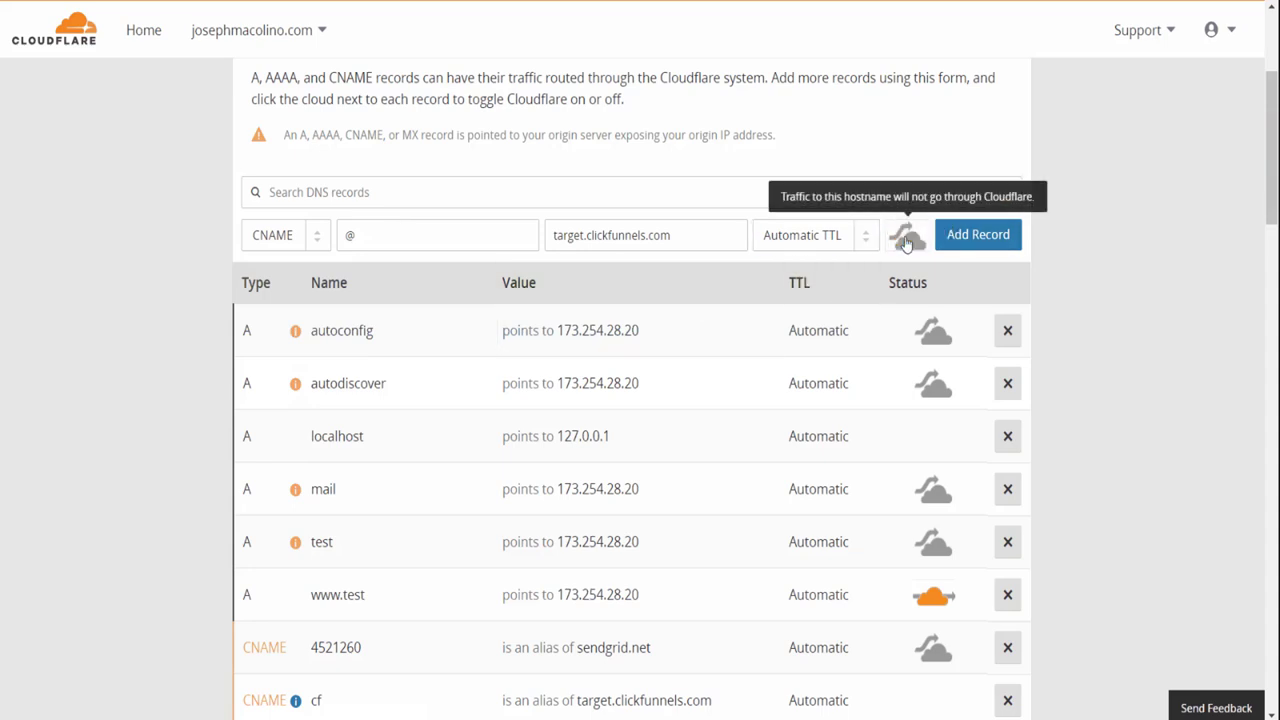
pyautogui.click(972, 240)
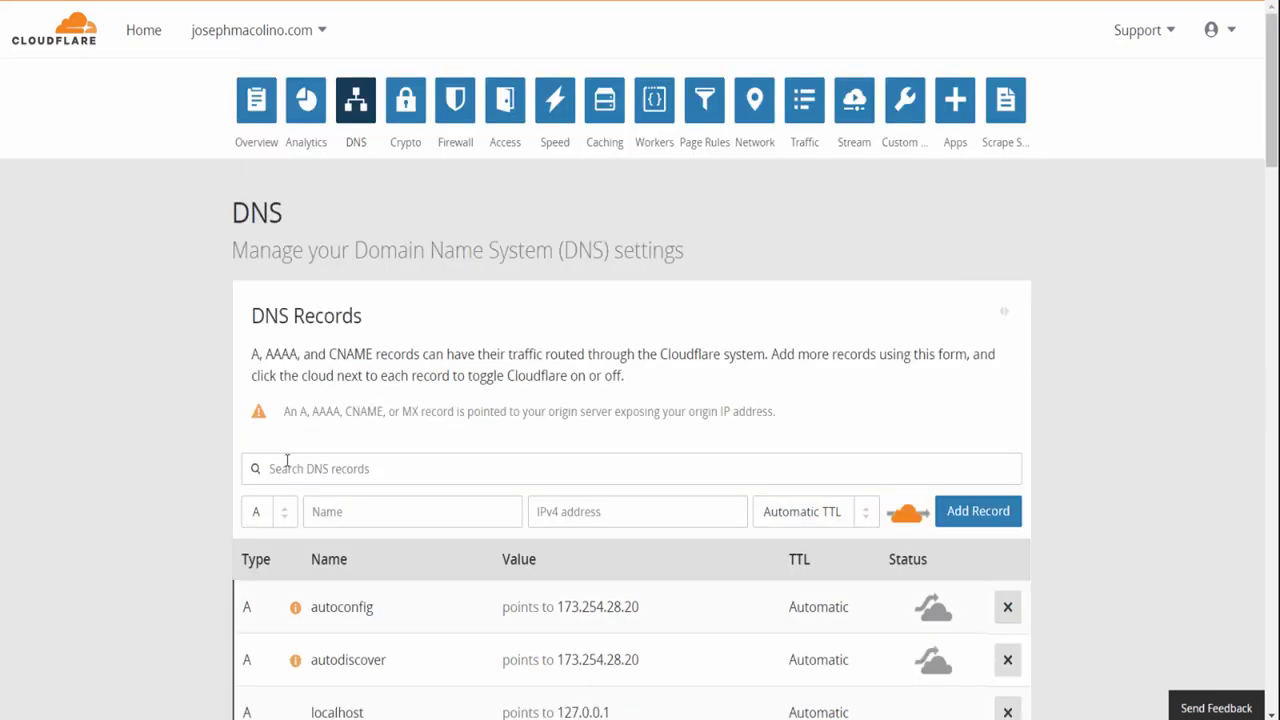
# - Add a proxied CNAME named www targeting josephmacolino.com
pyautogui.click(272, 511)
pyautogui.click(270, 307)
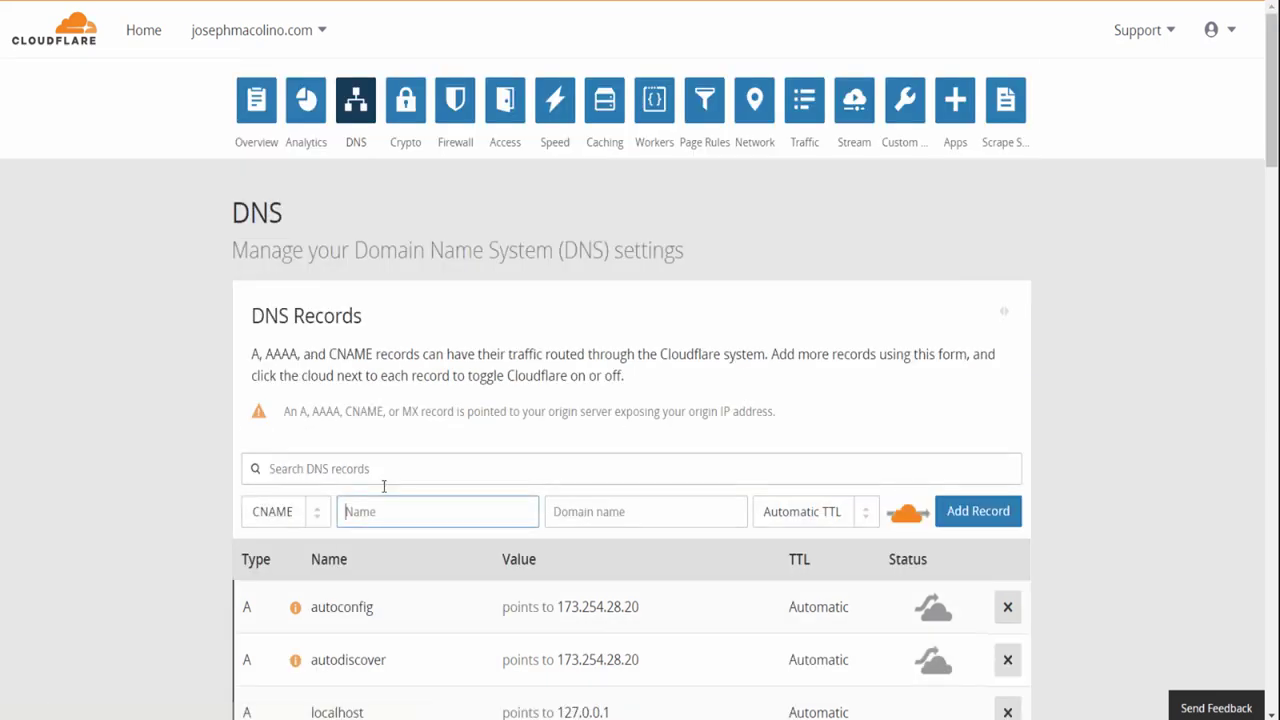
pyautogui.write('www')
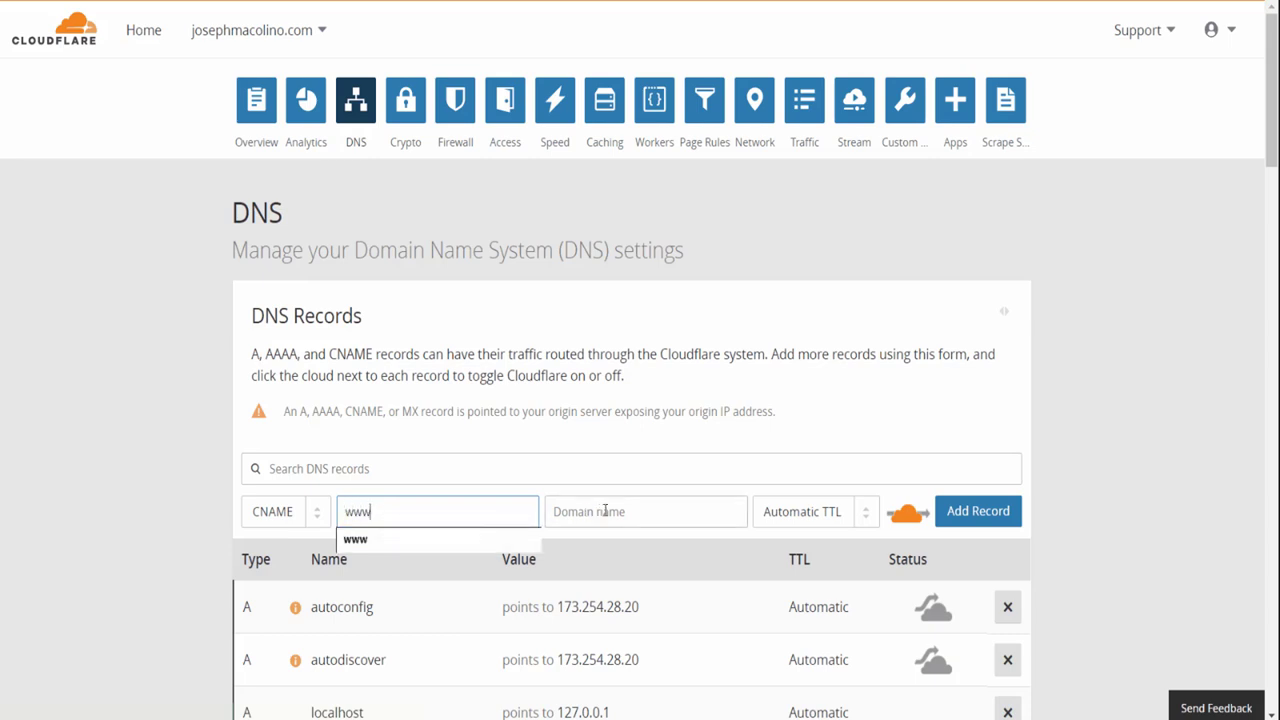
pyautogui.click(605, 511)
pyautogui.write('josep')
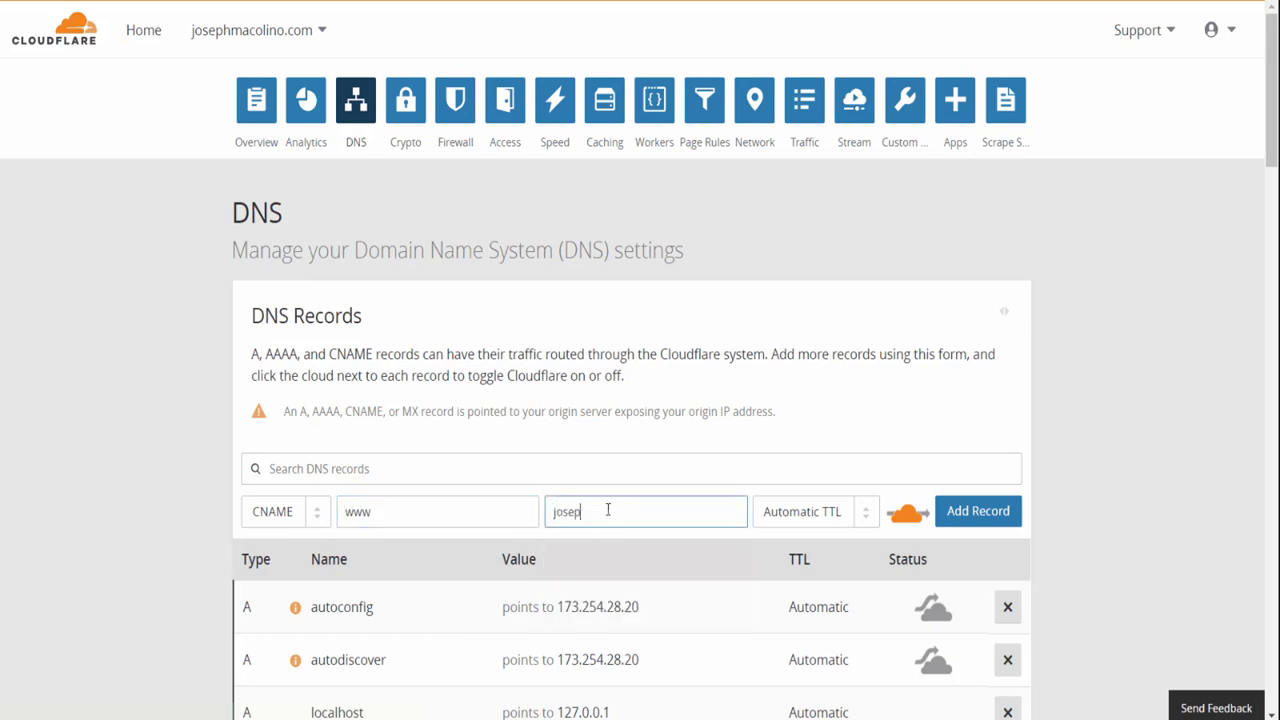
pyautogui.write('hmacolino.com')
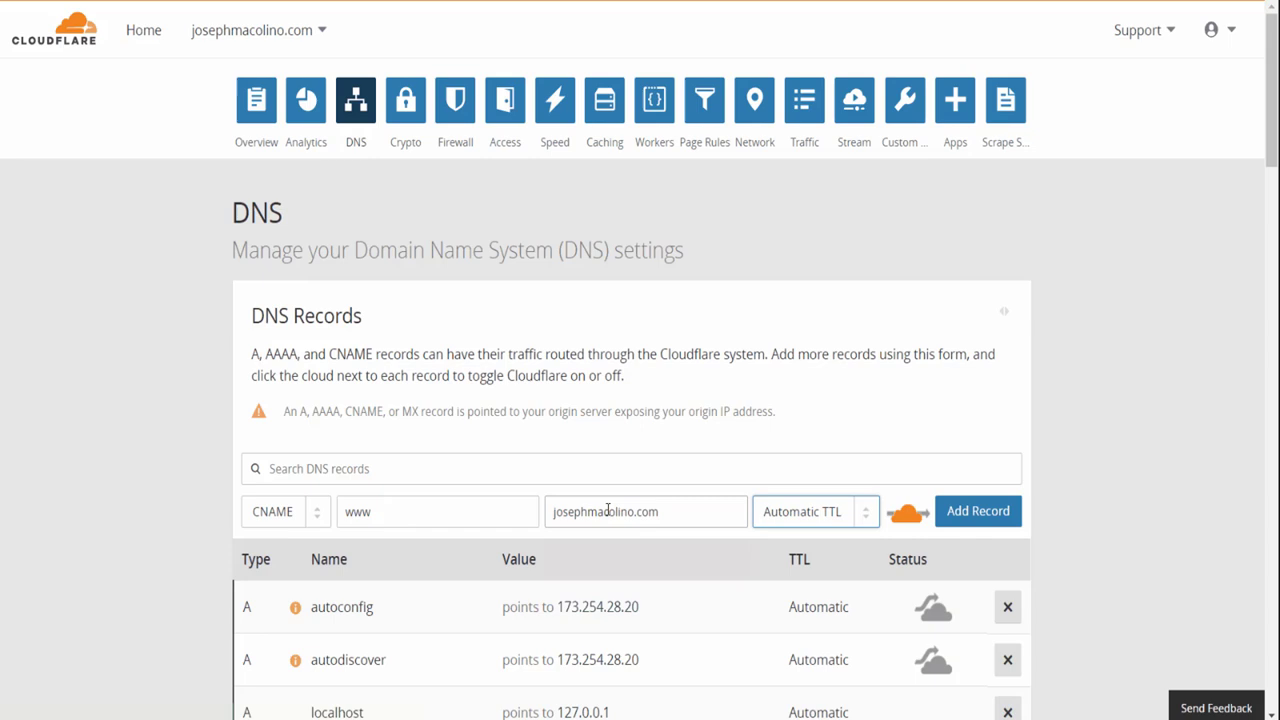
pyautogui.click(978, 511)
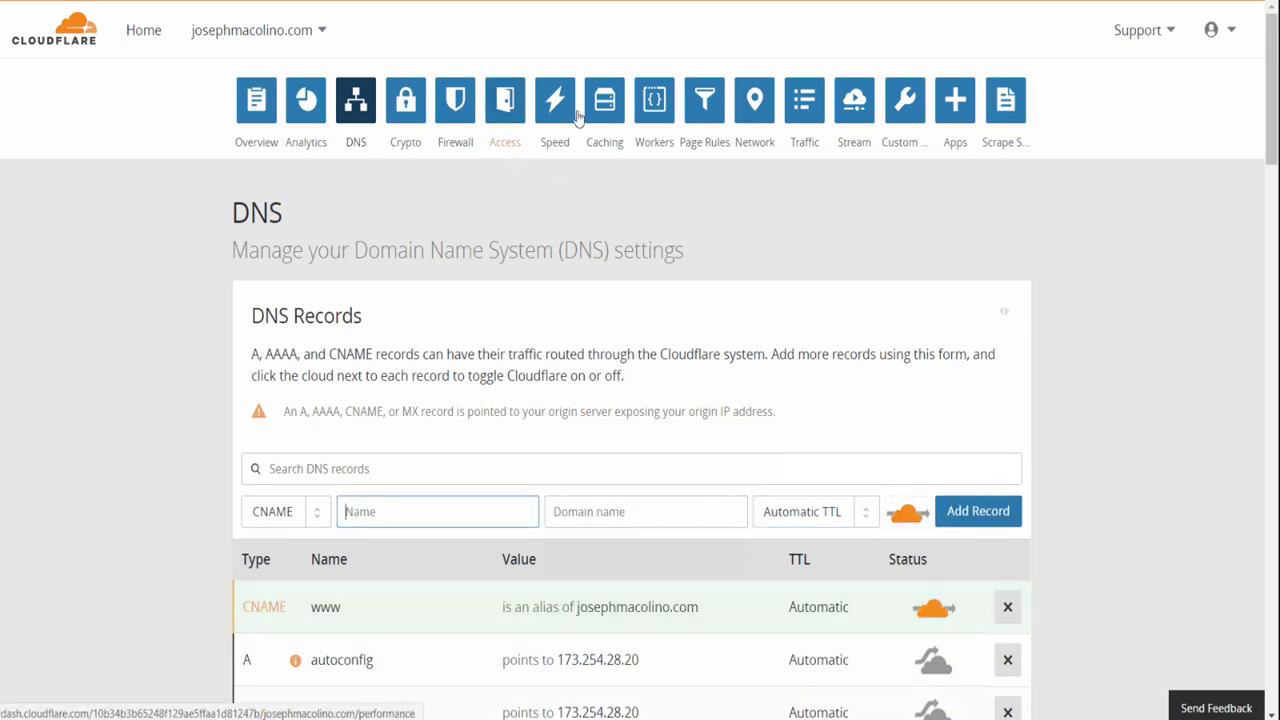
pyautogui.click(703, 104)
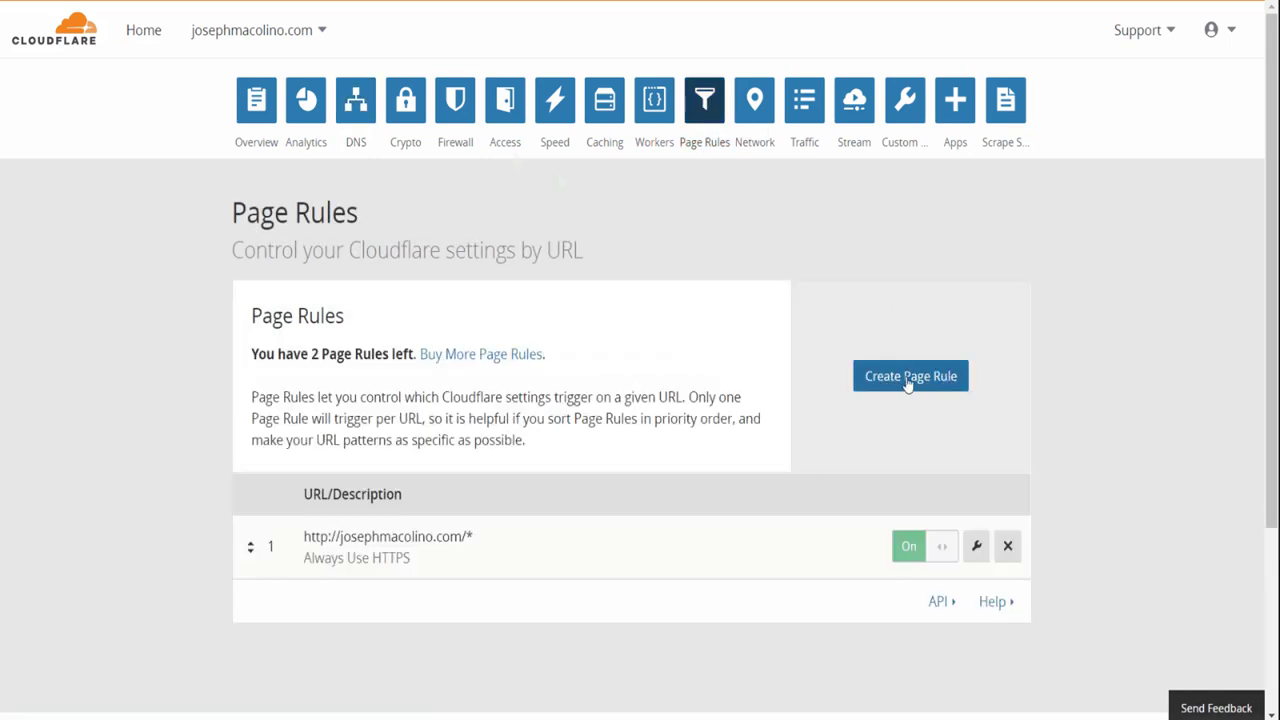
pyautogui.click(934, 384)
pyautogui.click(454, 272)
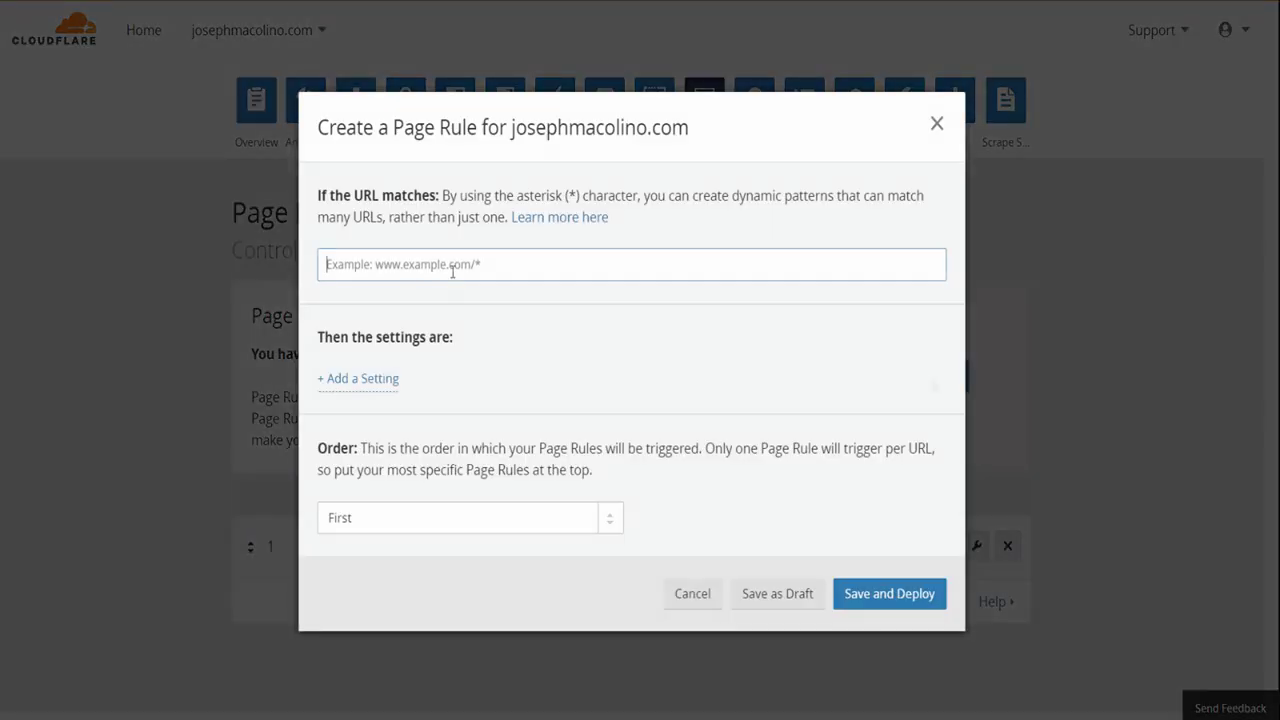
pyautogui.write('josephmac')
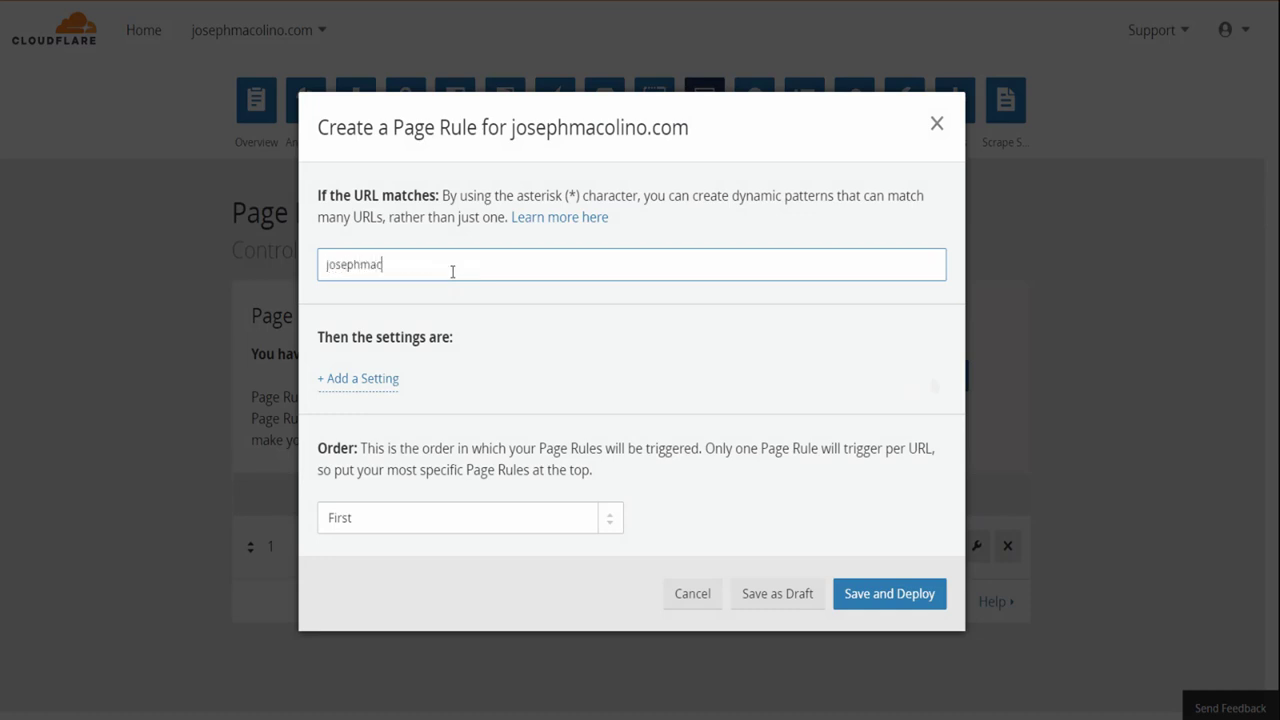
pyautogui.write('olino.com/')
pyautogui.write('www.')
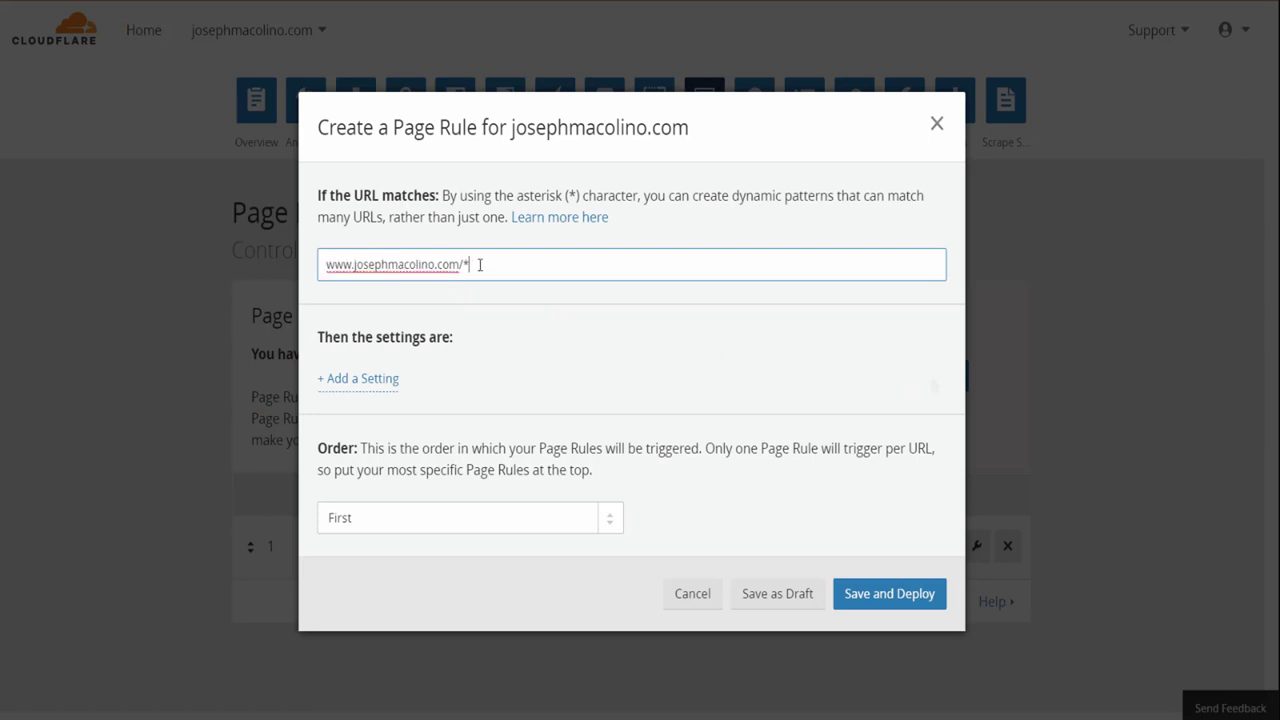
pyautogui.moveTo(479, 264); pyautogui.dragTo(203, 263)
pyautogui.click(646, 263)
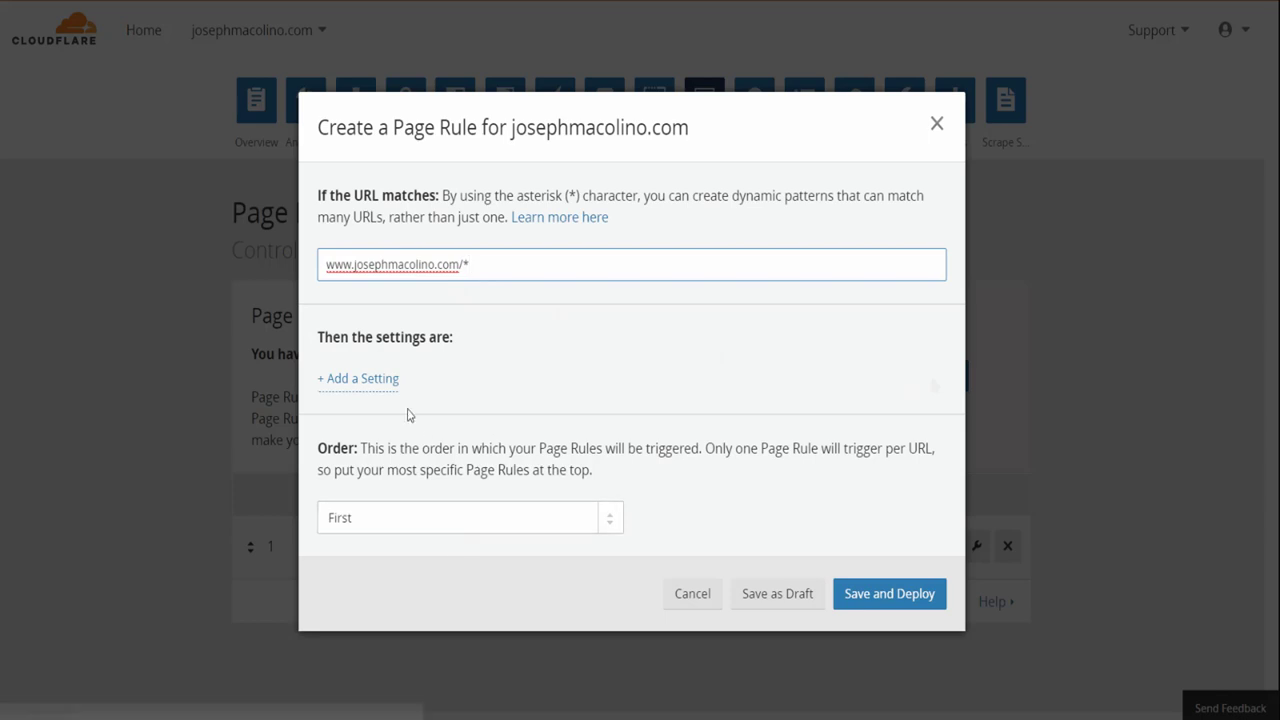
pyautogui.click(372, 380)
pyautogui.click(380, 386)
pyautogui.scroll(-3, 430, 500)
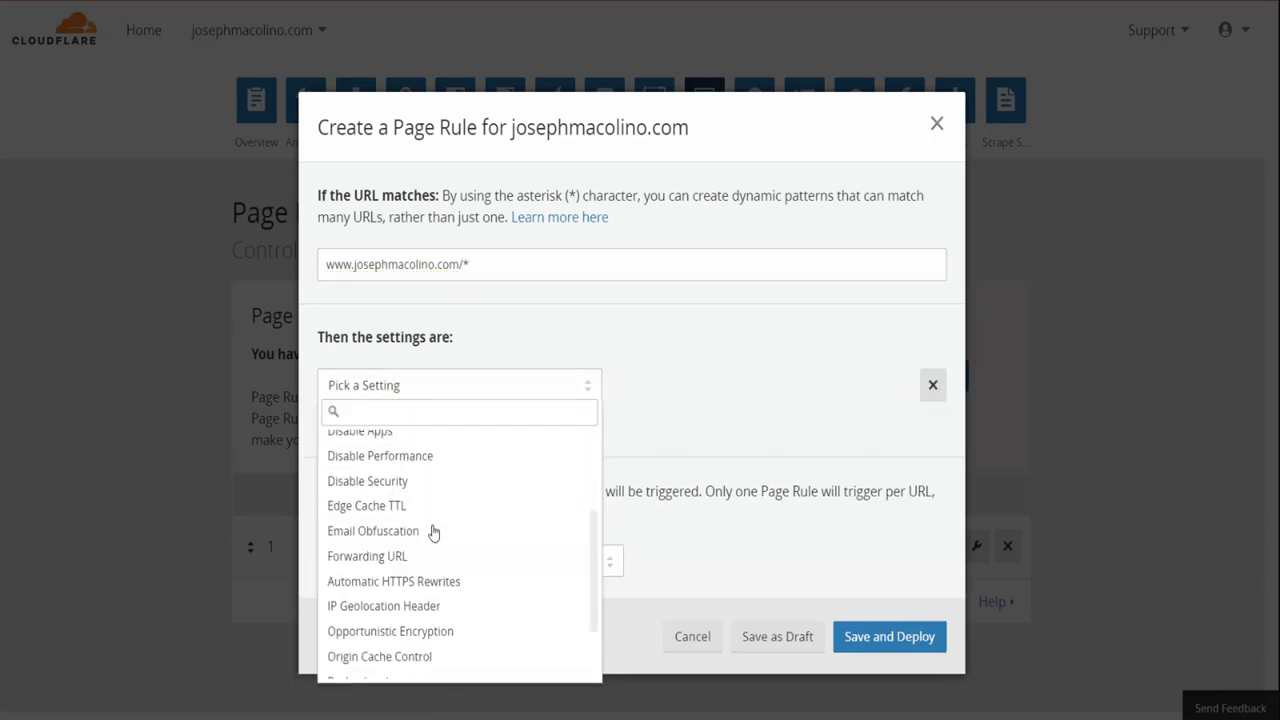
pyautogui.scroll(-2, 430, 532)
pyautogui.click(417, 465)
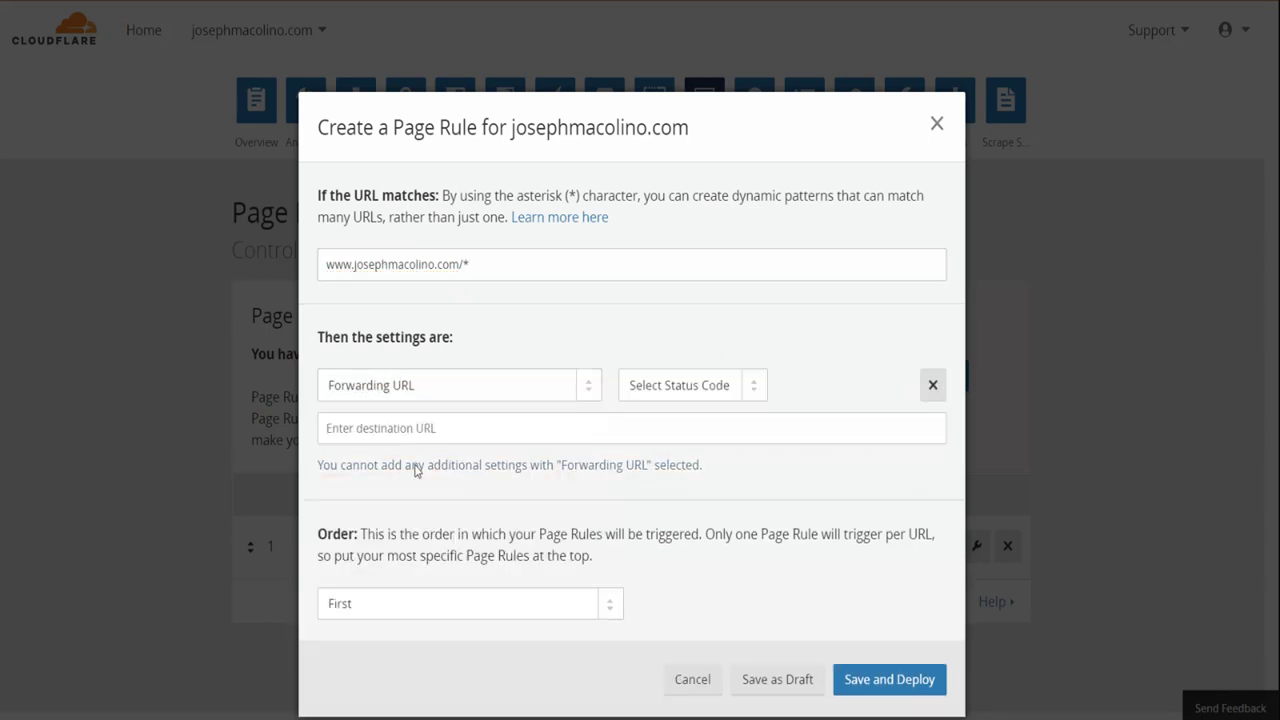
pyautogui.click(723, 383)
pyautogui.click(690, 413)
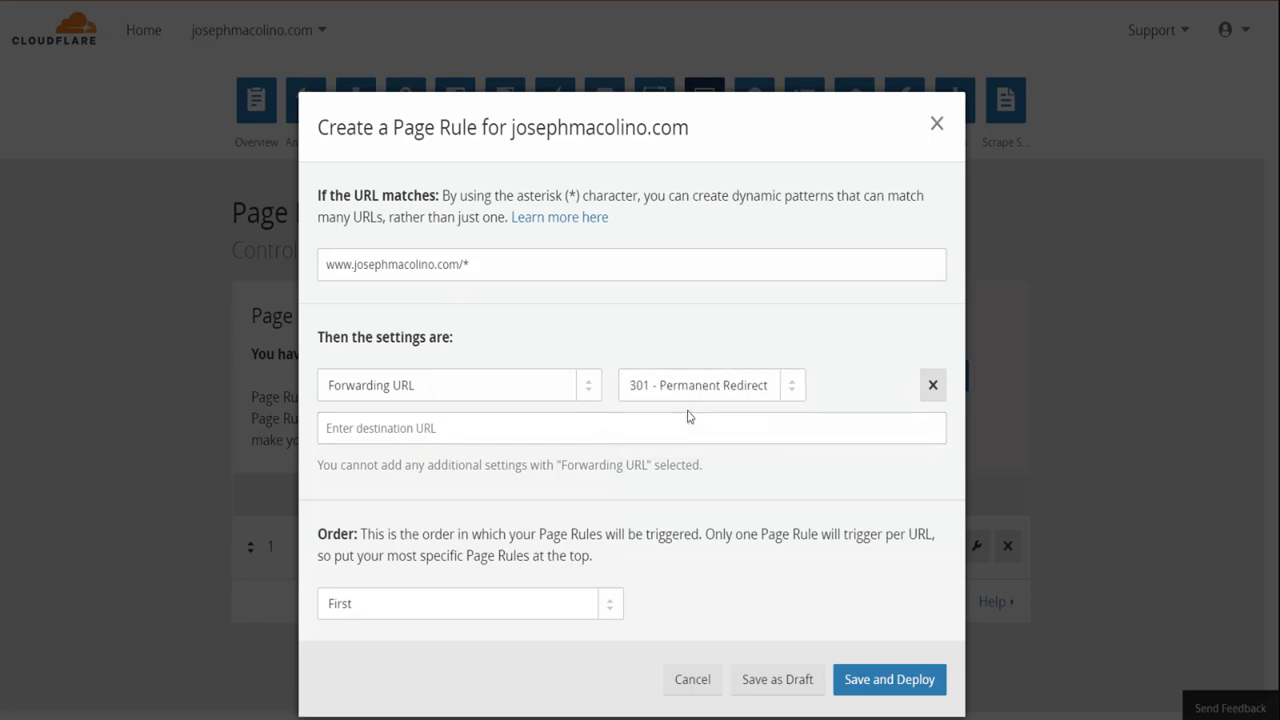
pyautogui.click(483, 431)
pyautogui.write('https')
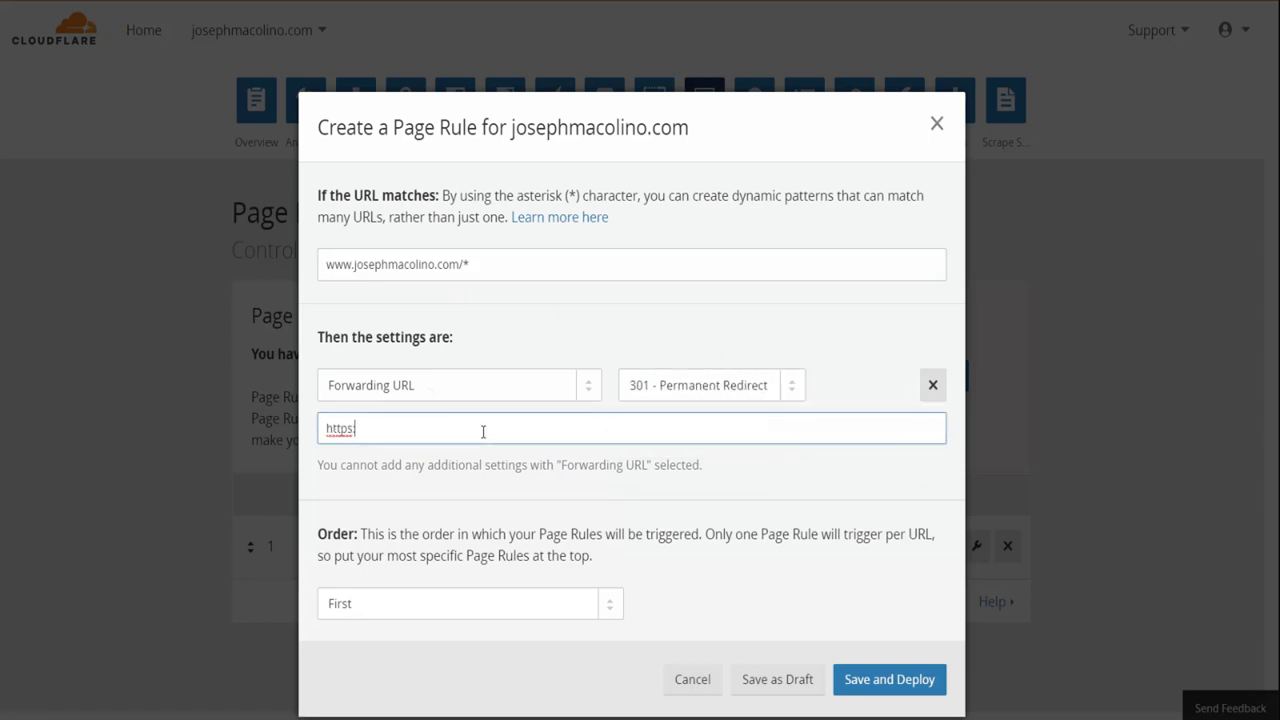
pyautogui.write('://josephmacolino.com/')
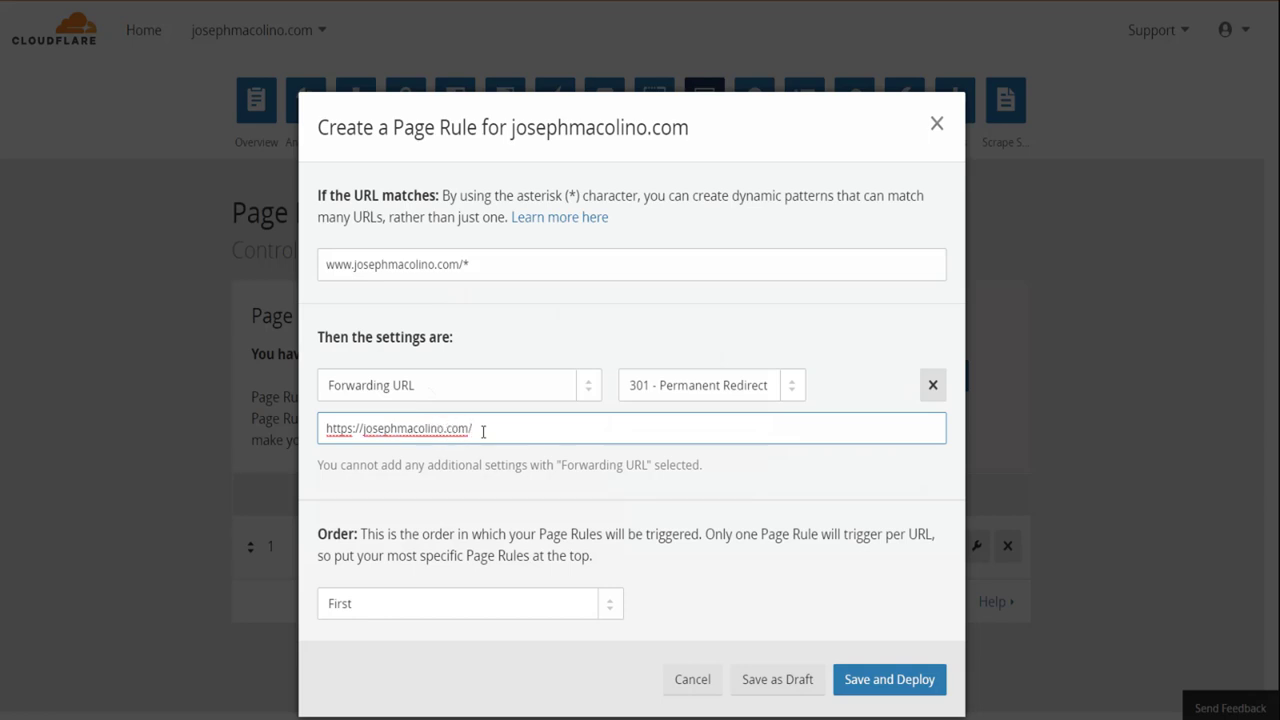
pyautogui.write('$1')
pyautogui.moveTo(484, 429); pyautogui.dragTo(344, 429)
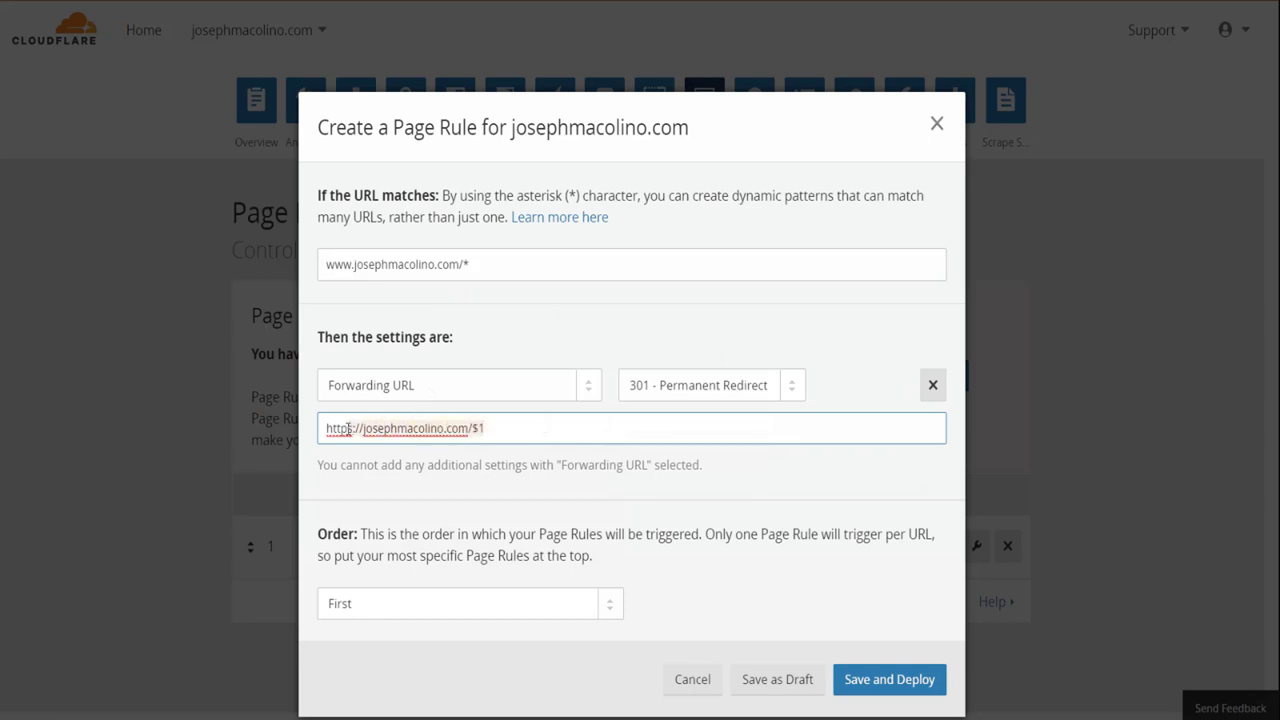
pyautogui.click(470, 425)
pyautogui.click(512, 261)
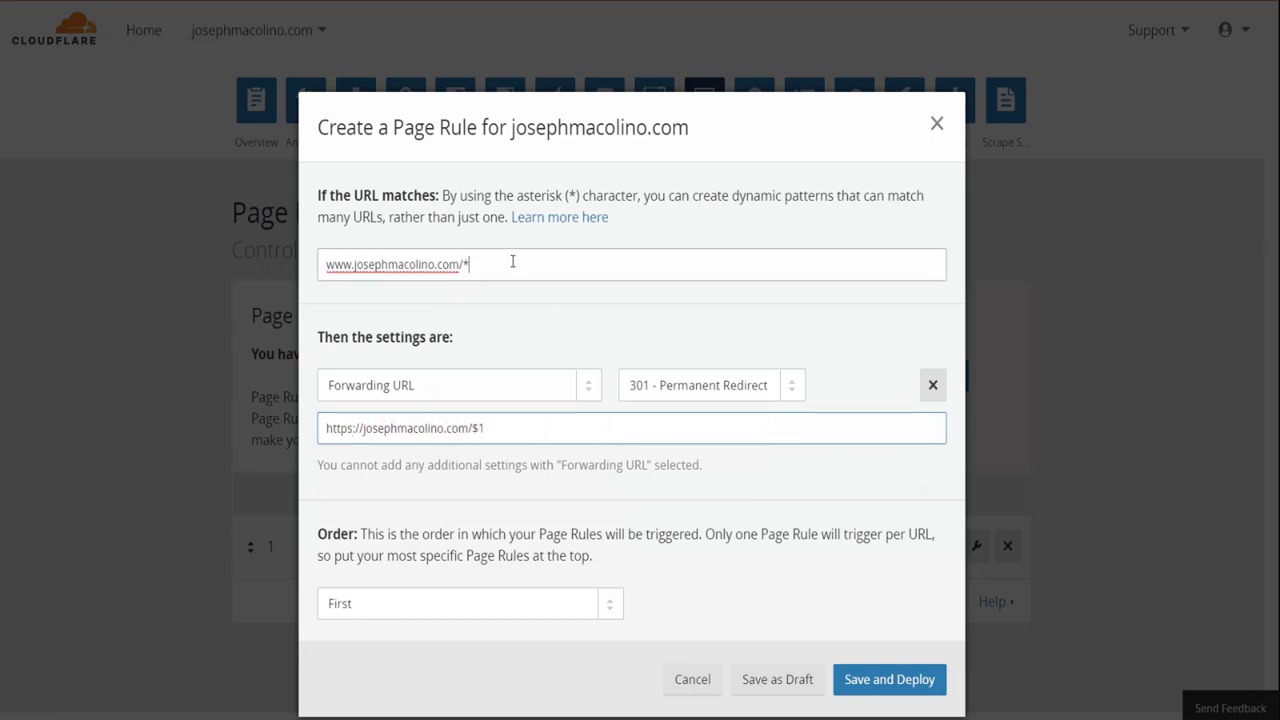
# - Save and deploy the www forwarding page rule, then return to the site's DNS records
pyautogui.click(895, 690)
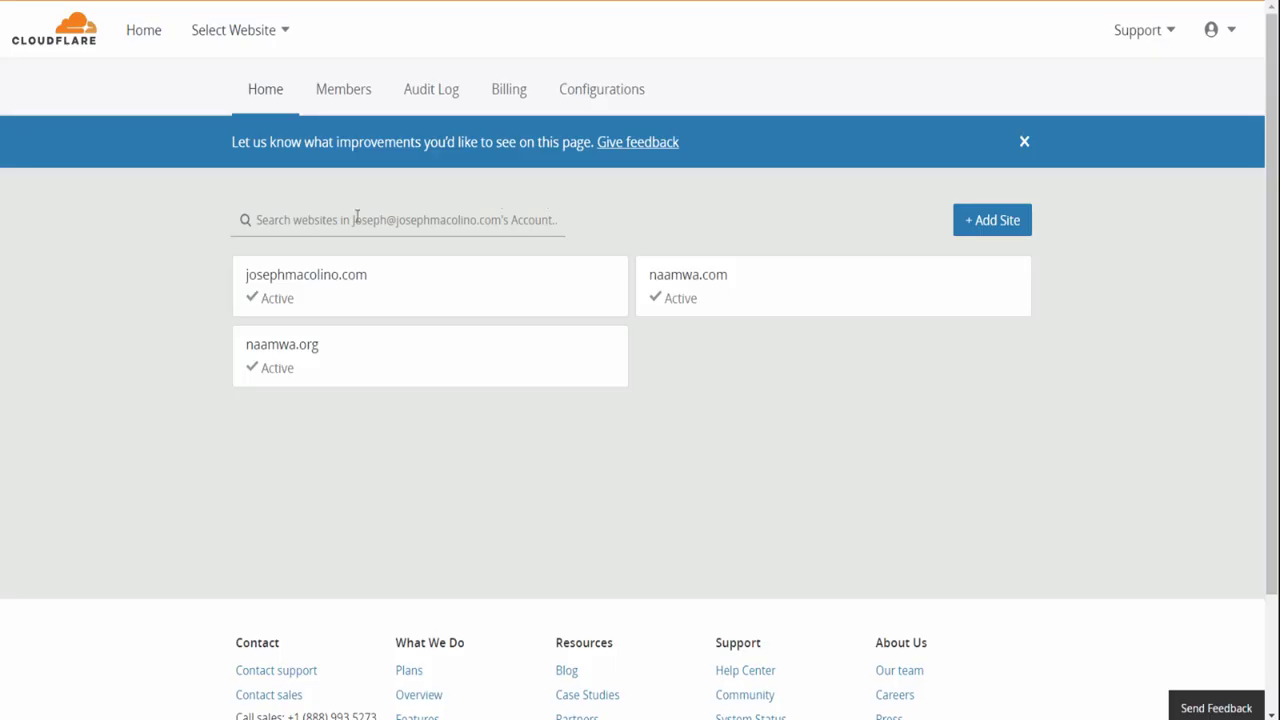
pyautogui.click(350, 283)
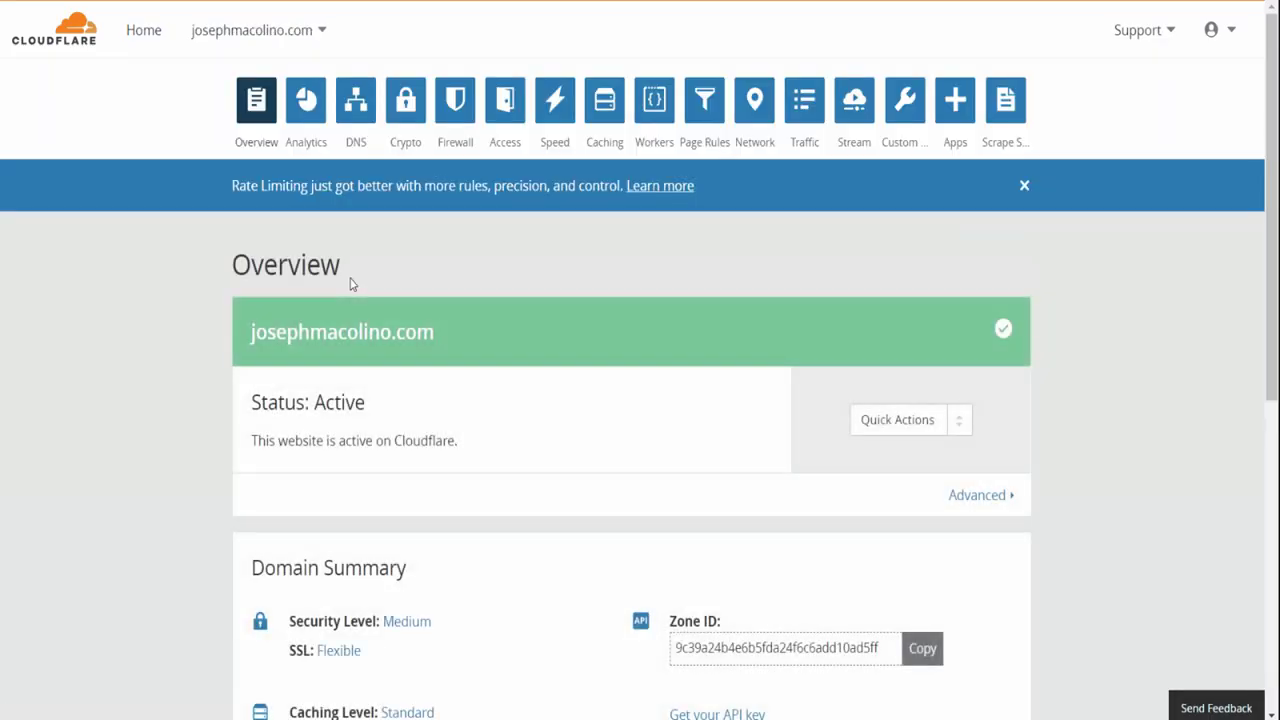
pyautogui.click(357, 112)
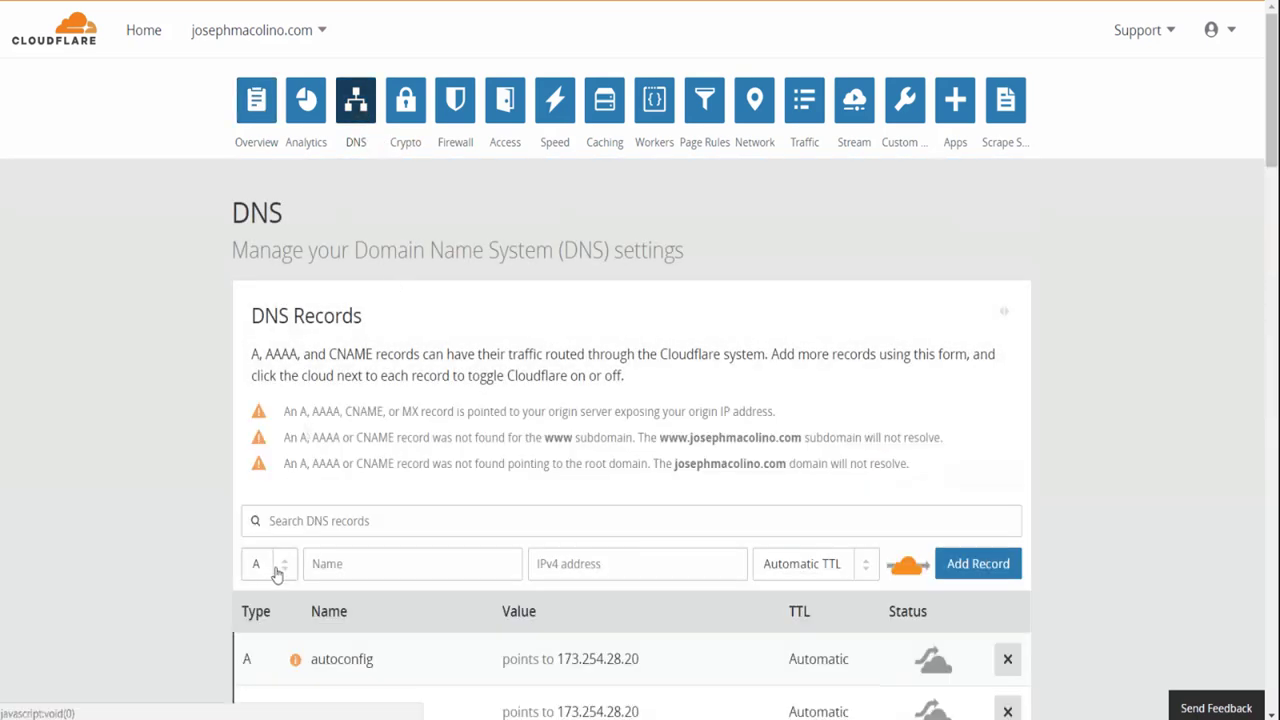
# - Add a DNS-only CNAME named www targeting target.clickfunnels.com
pyautogui.click(262, 566)
pyautogui.click(278, 356)
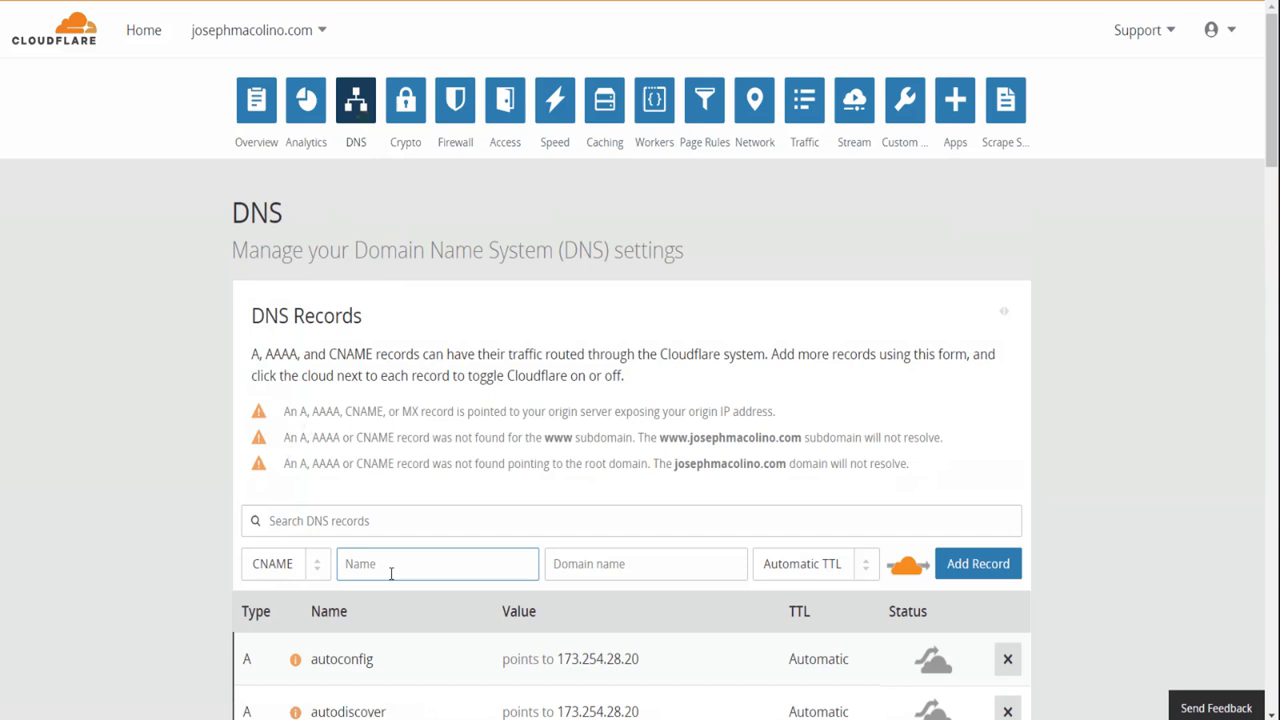
pyautogui.write('www')
pyautogui.press('Tab')
pyautogui.write('tar')
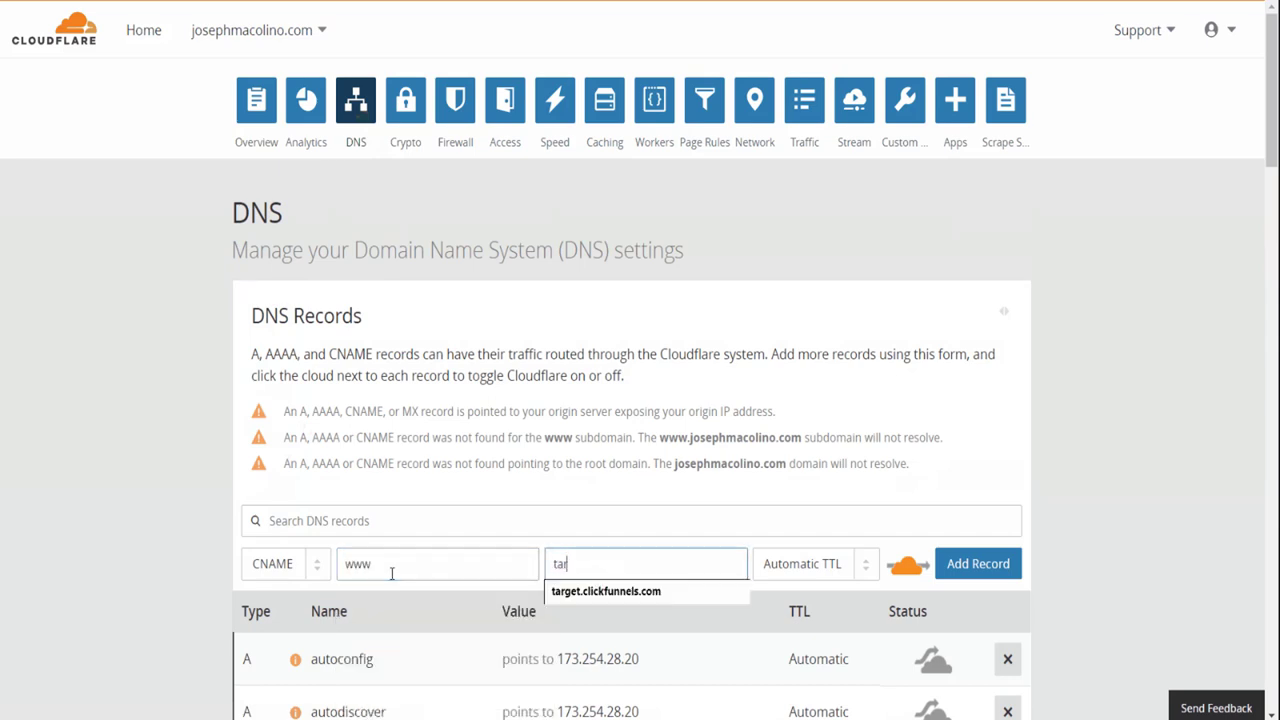
pyautogui.write('get.clickfunnels.com')
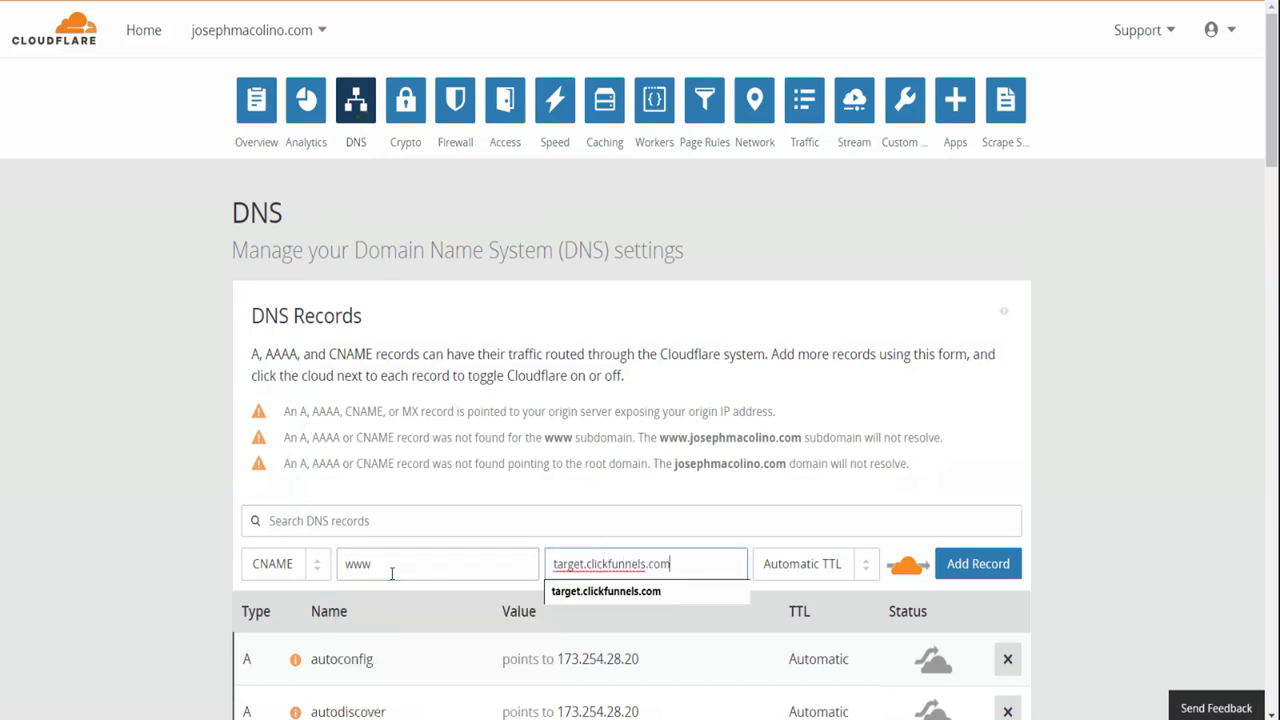
pyautogui.press('Tab')
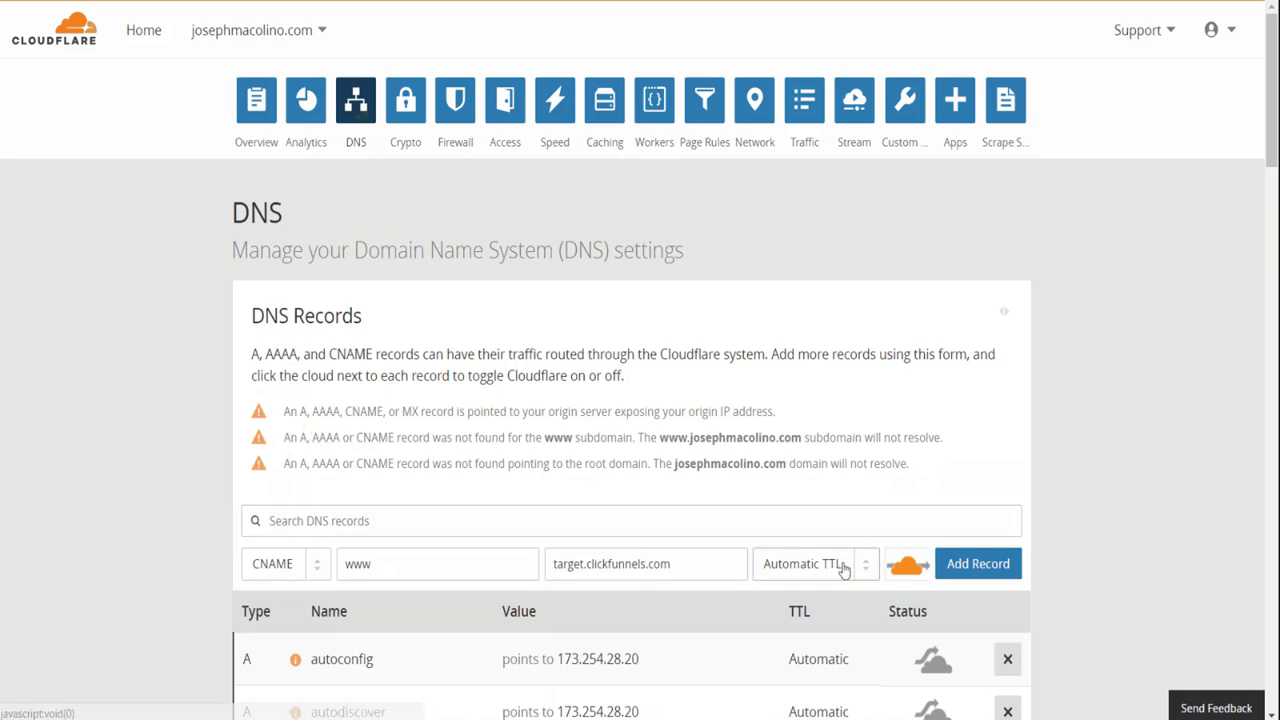
pyautogui.click(906, 570)
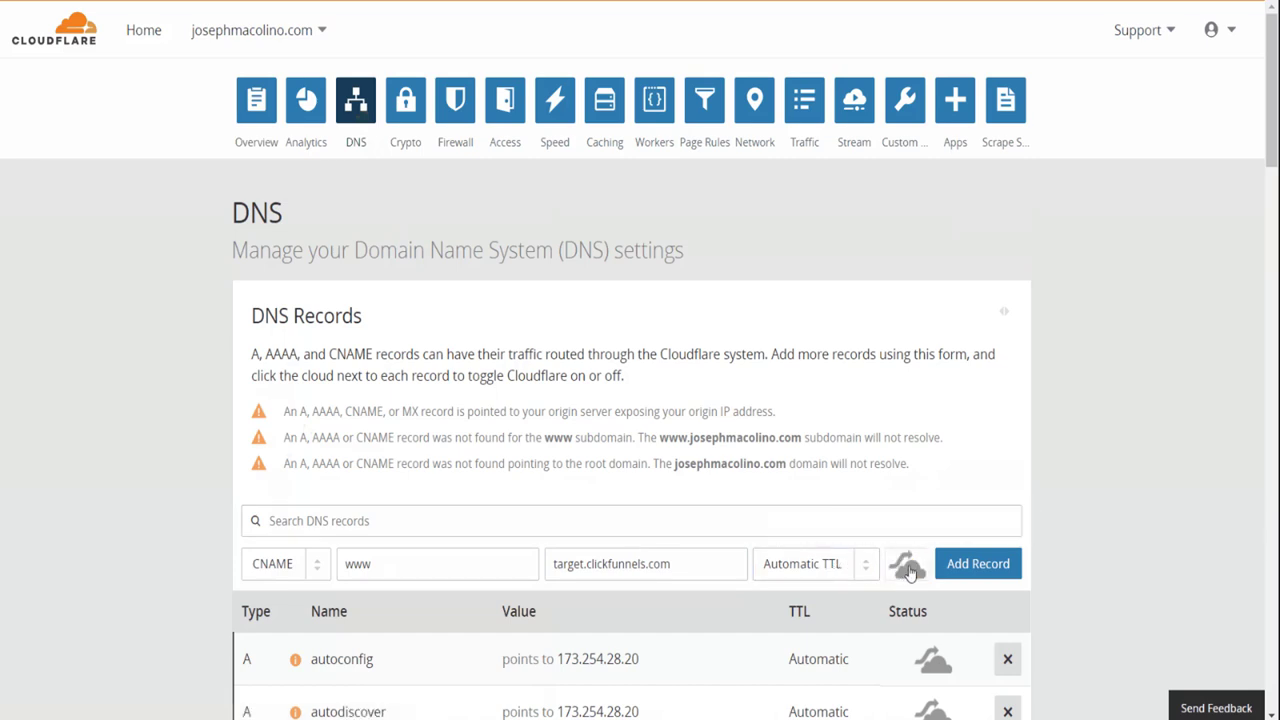
pyautogui.click(978, 564)
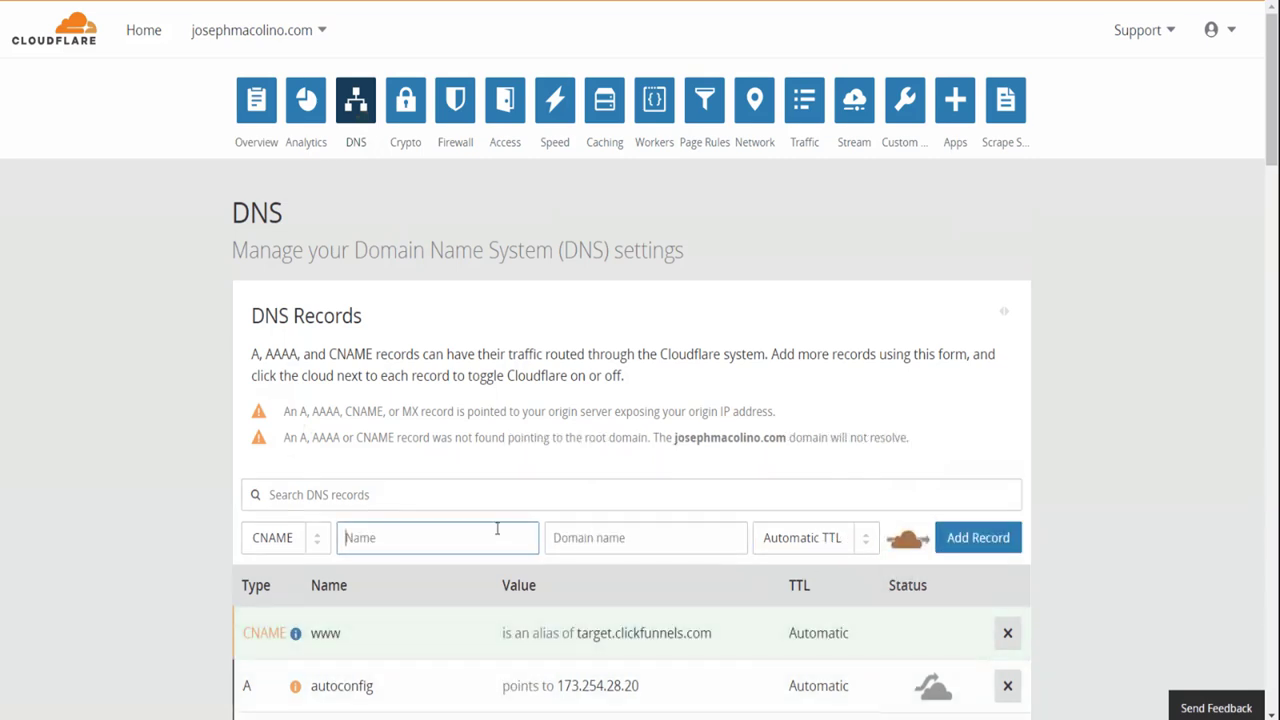
pyautogui.click(318, 546)
pyautogui.click(286, 345)
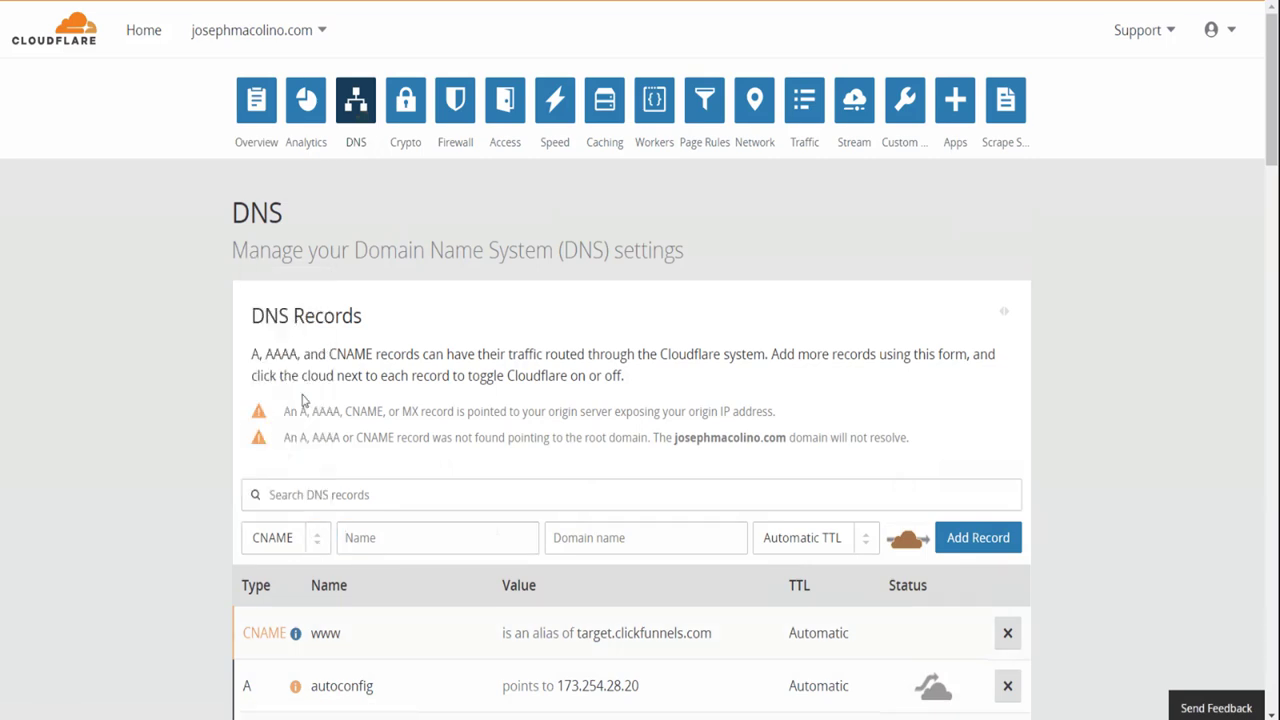
pyautogui.click(393, 537)
pyautogui.write('@')
pyautogui.press('Tab')
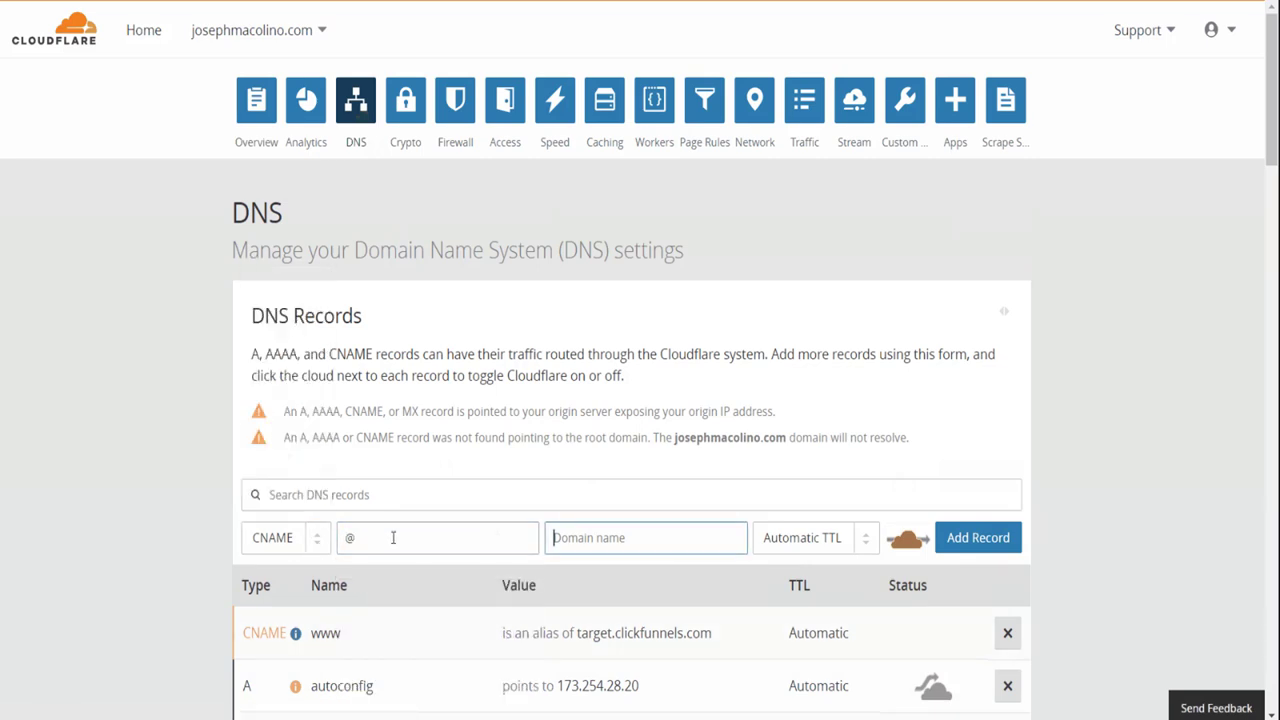
pyautogui.write('www.josephmacolino.com')
pyautogui.press('Tab')
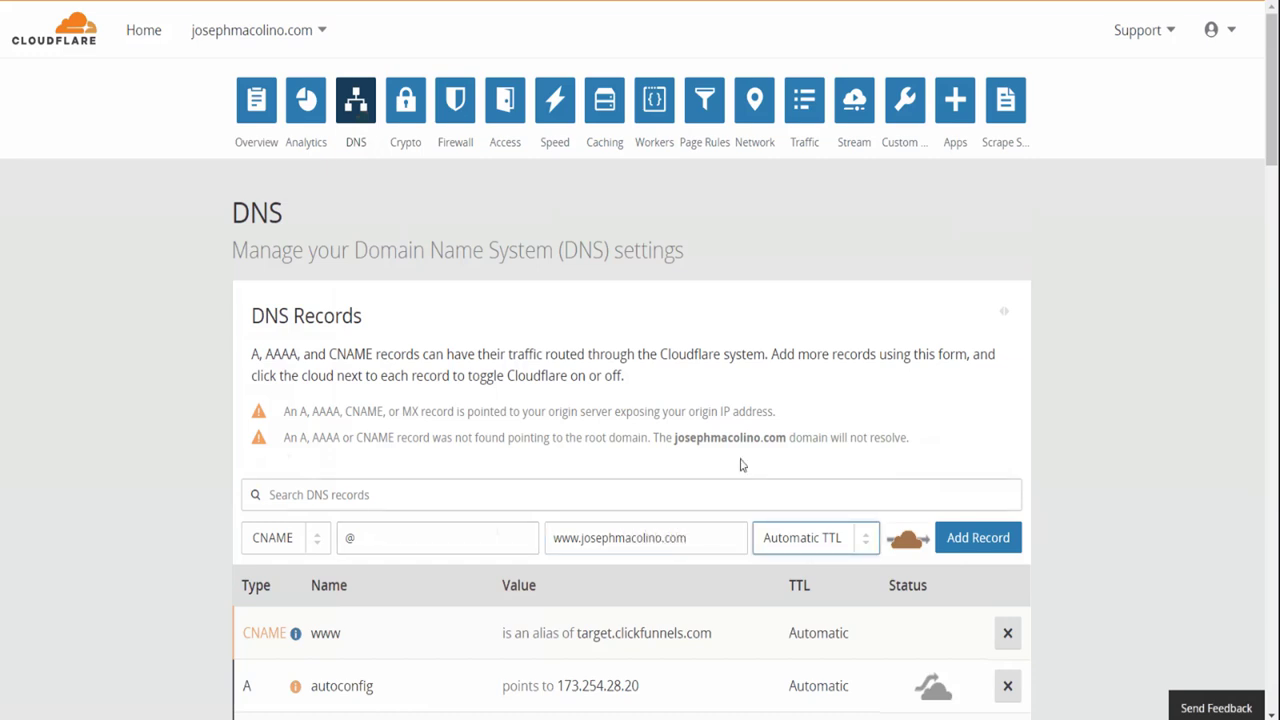
pyautogui.click(990, 540)
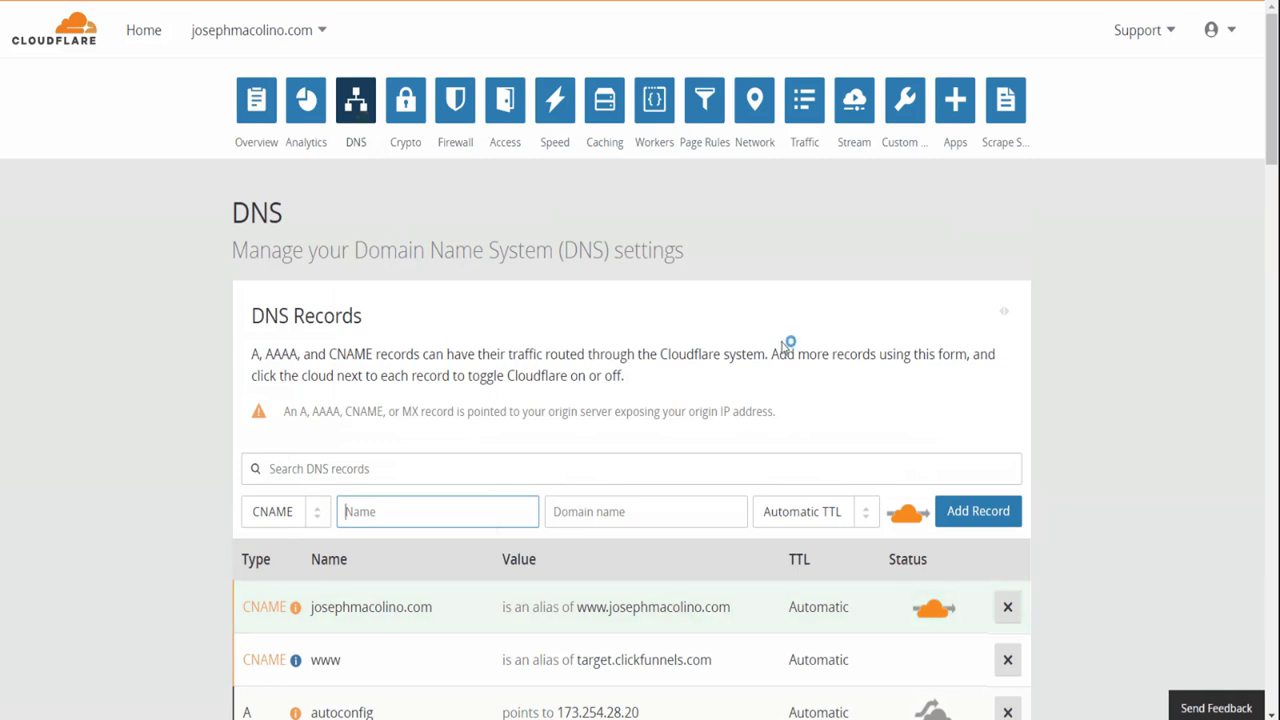
pyautogui.click(786, 346)
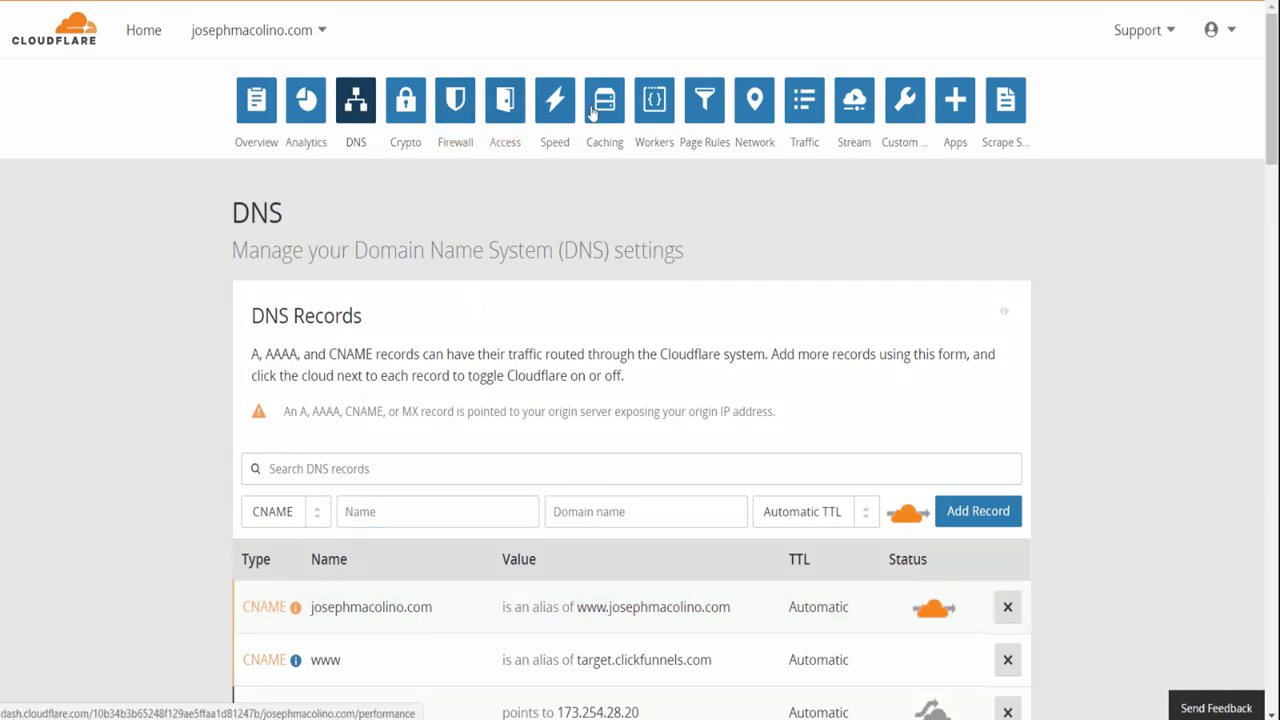
# - Start a new page rule matching josephmacolino.com/*
pyautogui.click(709, 112)
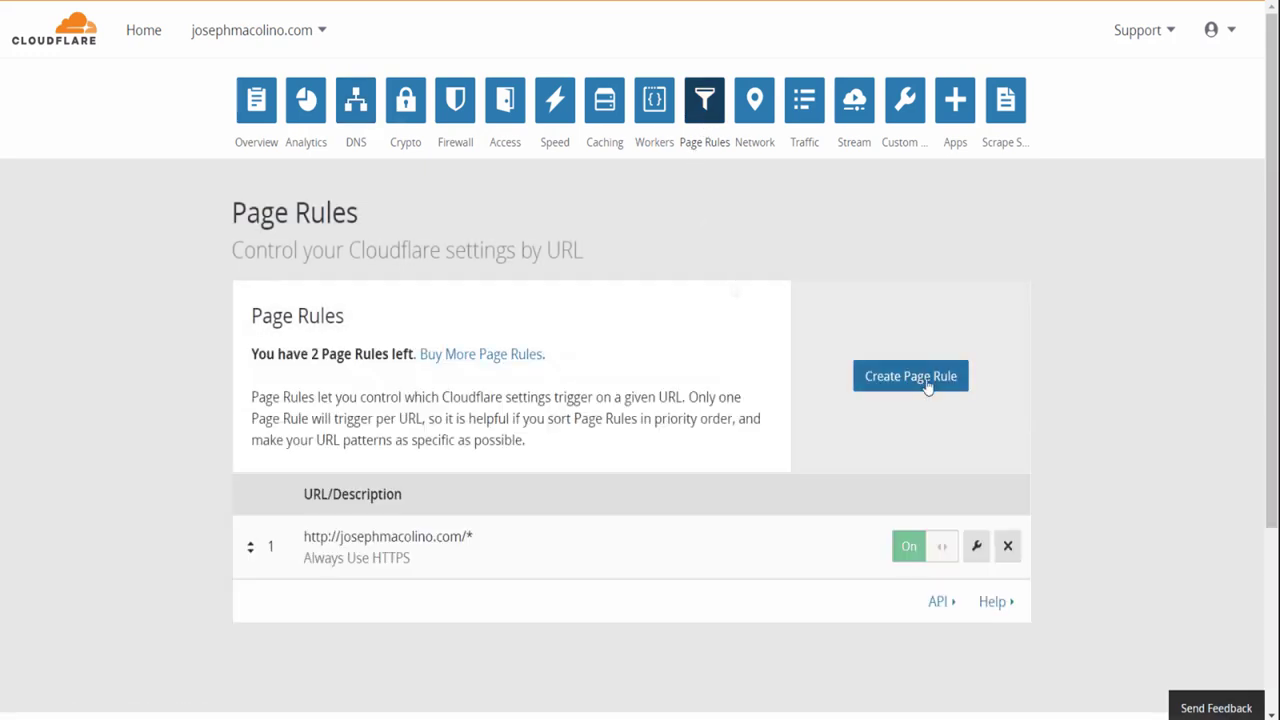
pyautogui.click(940, 381)
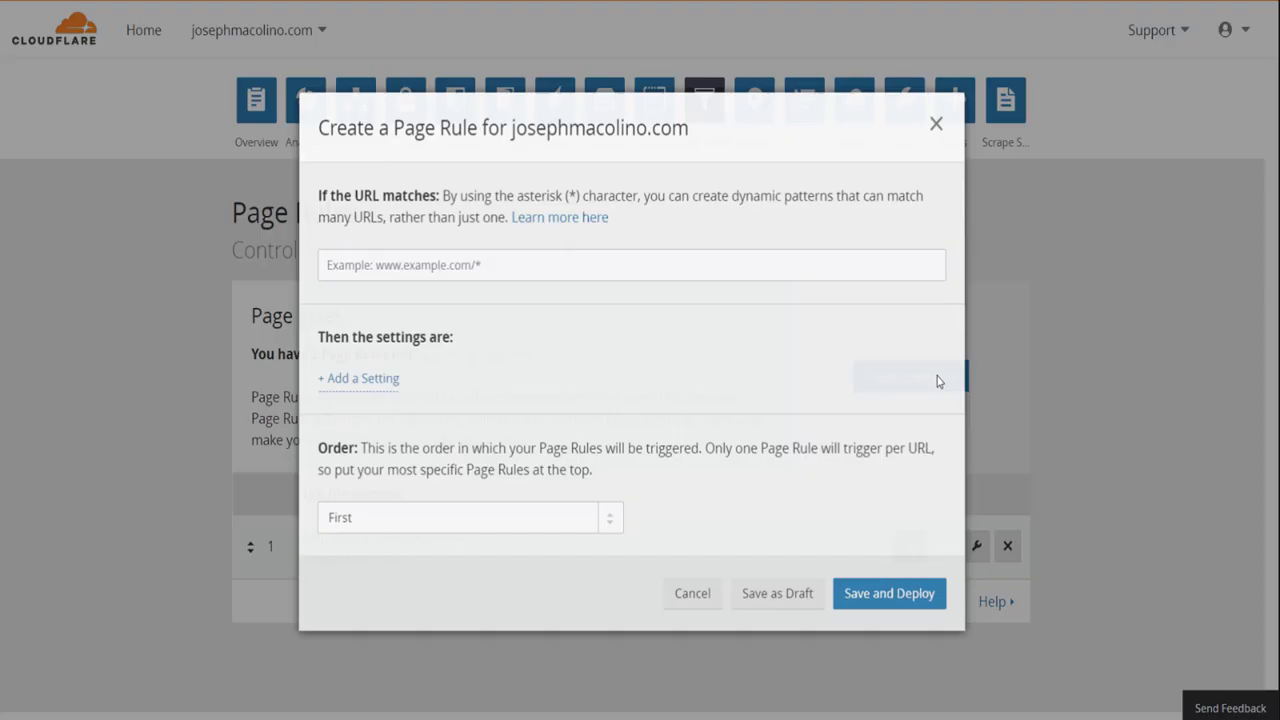
pyautogui.click(520, 271)
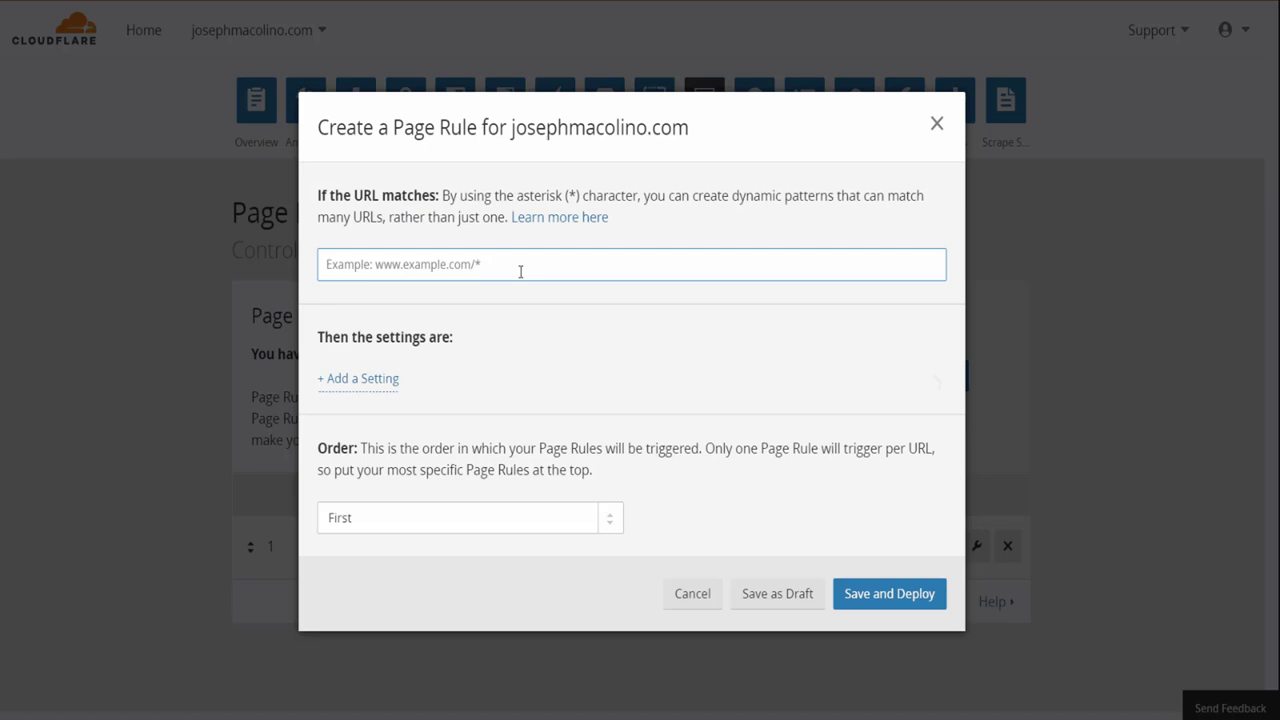
pyautogui.write('josephmaco')
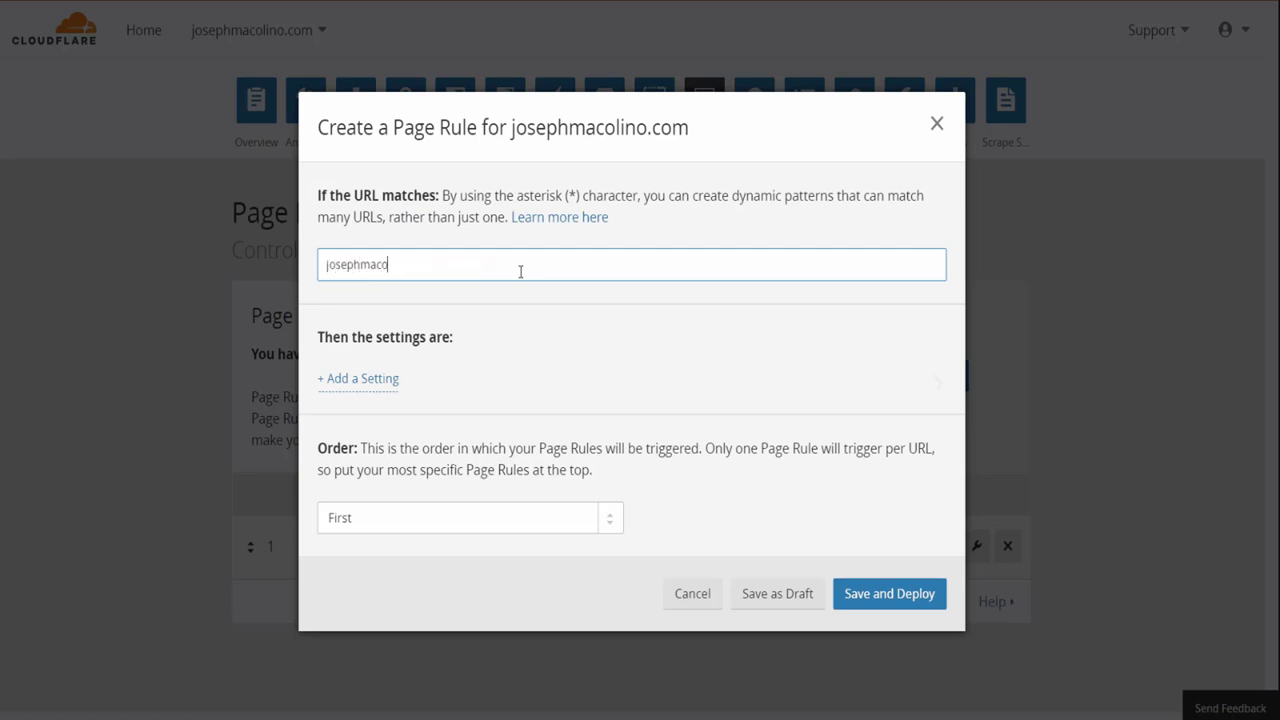
pyautogui.write('lino.com/*')
pyautogui.click(345, 384)
pyautogui.click(398, 397)
pyautogui.scroll(-5, 480, 477)
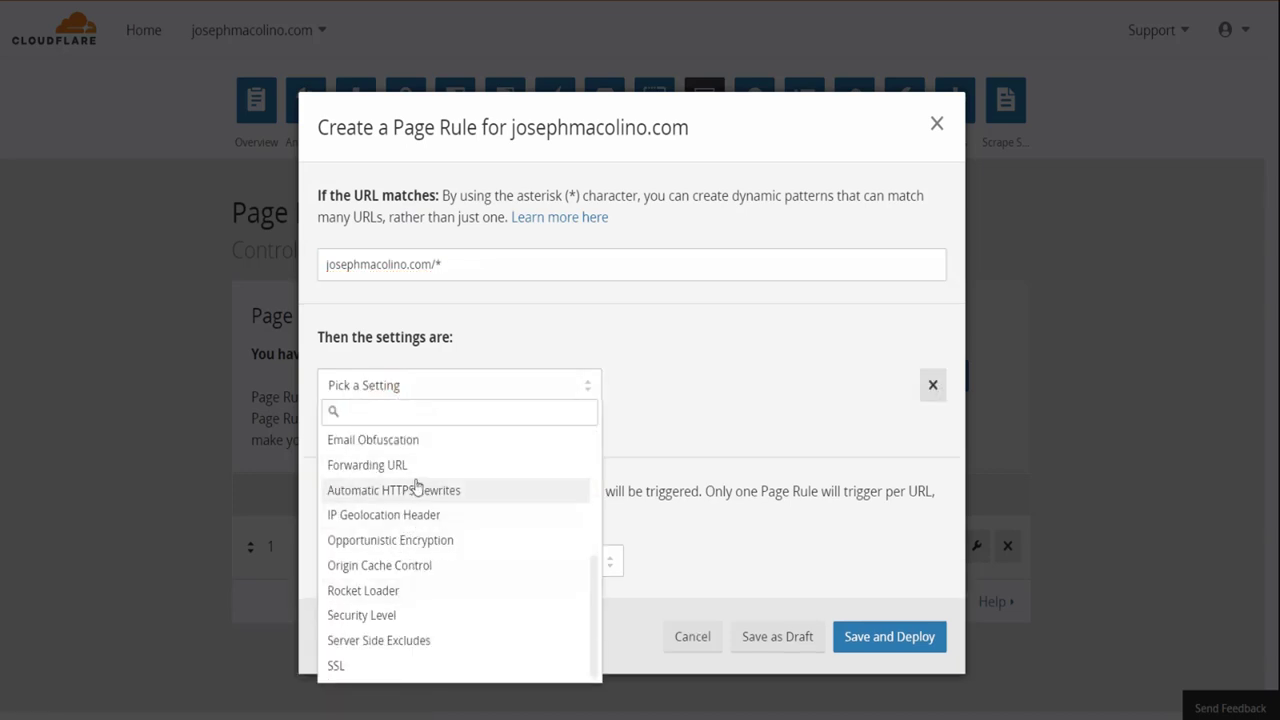
pyautogui.click(378, 475)
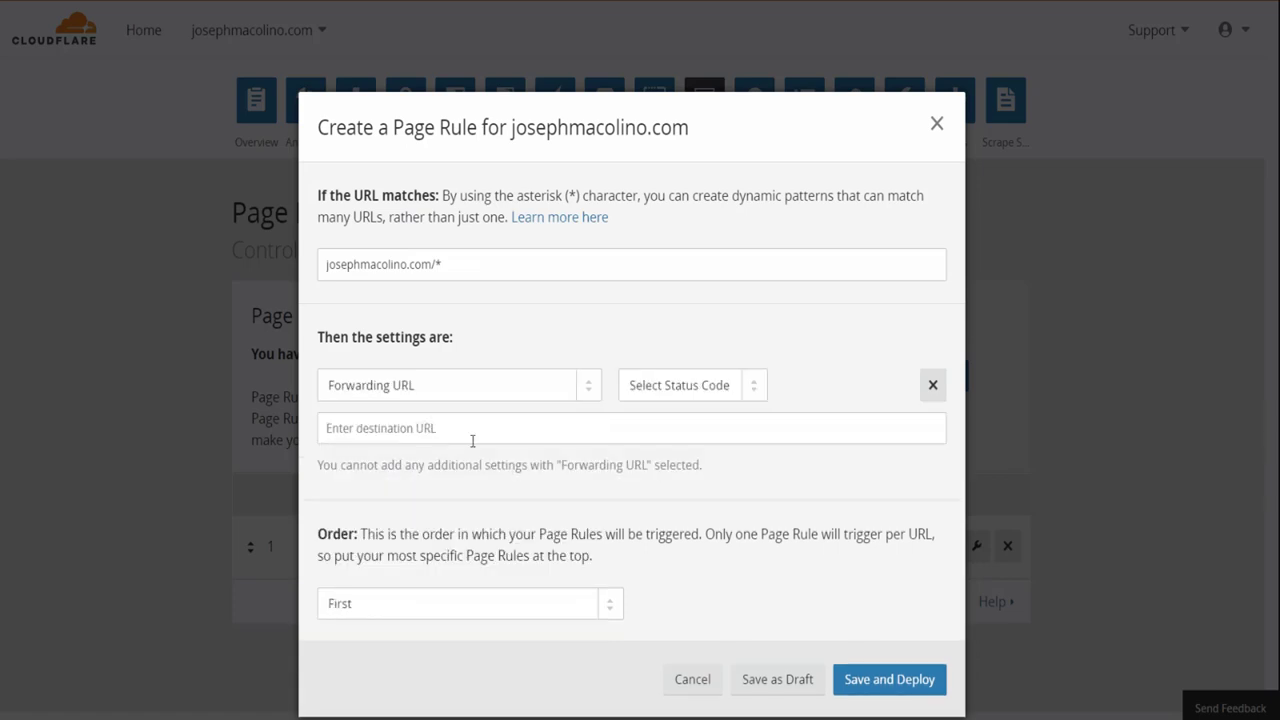
pyautogui.click(668, 388)
pyautogui.click(684, 417)
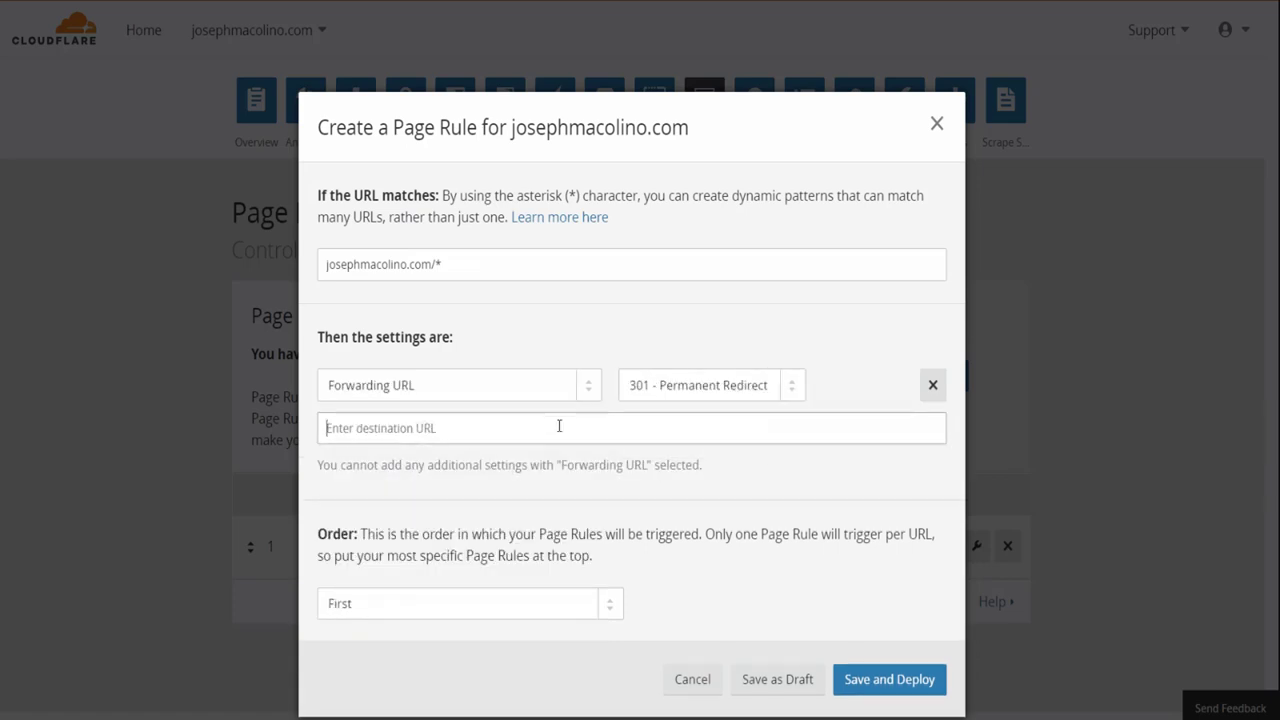
pyautogui.click(558, 428)
pyautogui.write('https:/')
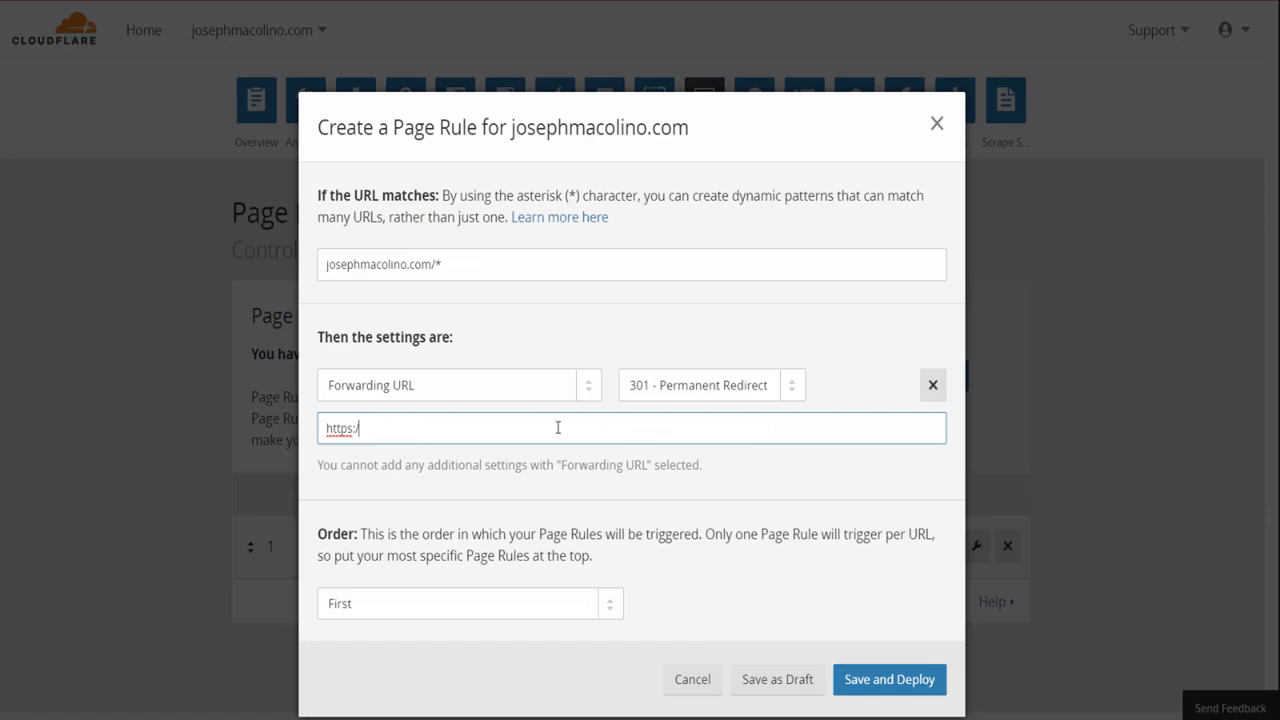
pyautogui.write('/www.josephmacolino.com/$1')
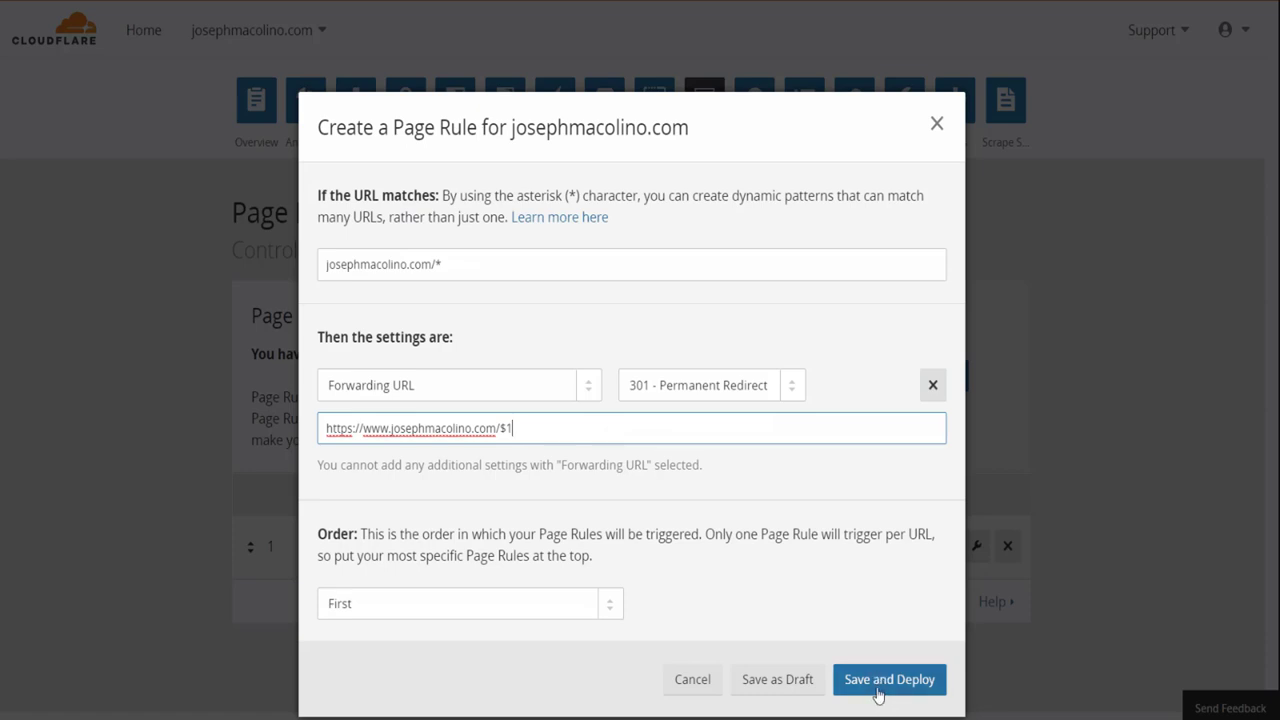
pyautogui.click(879, 689)
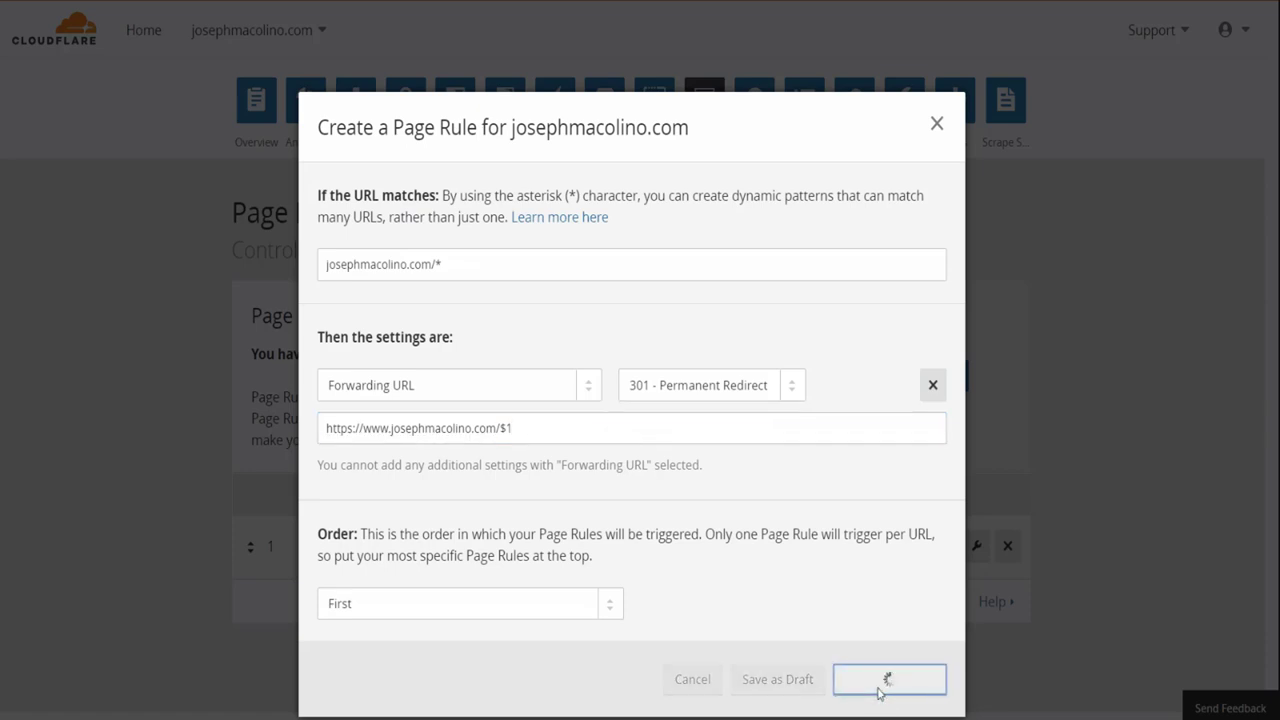